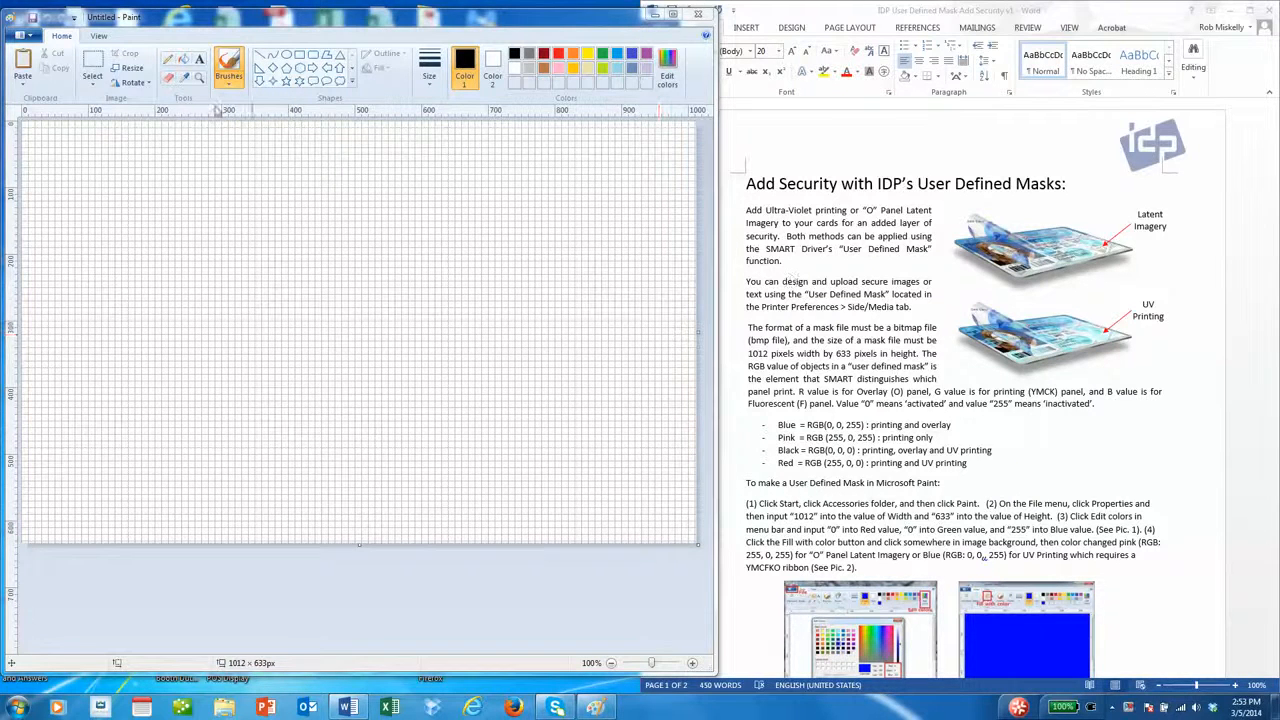
- Bring the blank Paint canvas to the front and show the File menu with recent pictures
{"action": "left_click", "coordinate": [24, 38]}
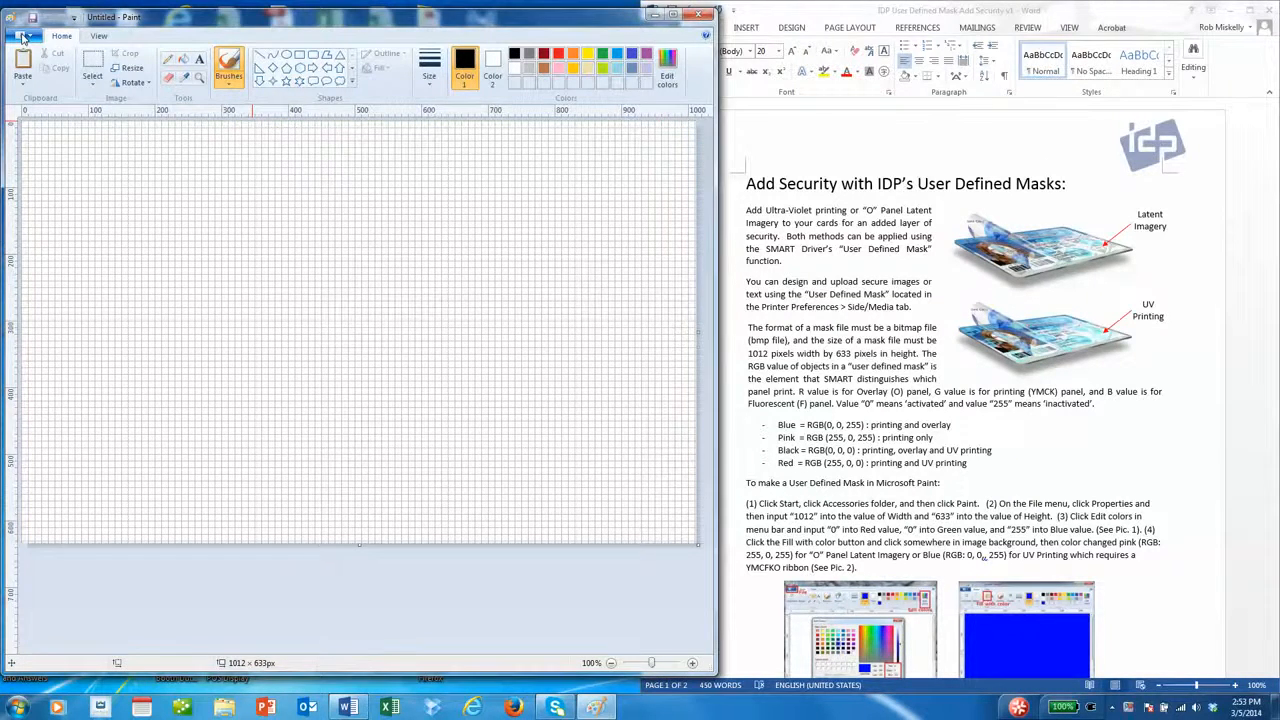
{"action": "left_click", "coordinate": [24, 38]}
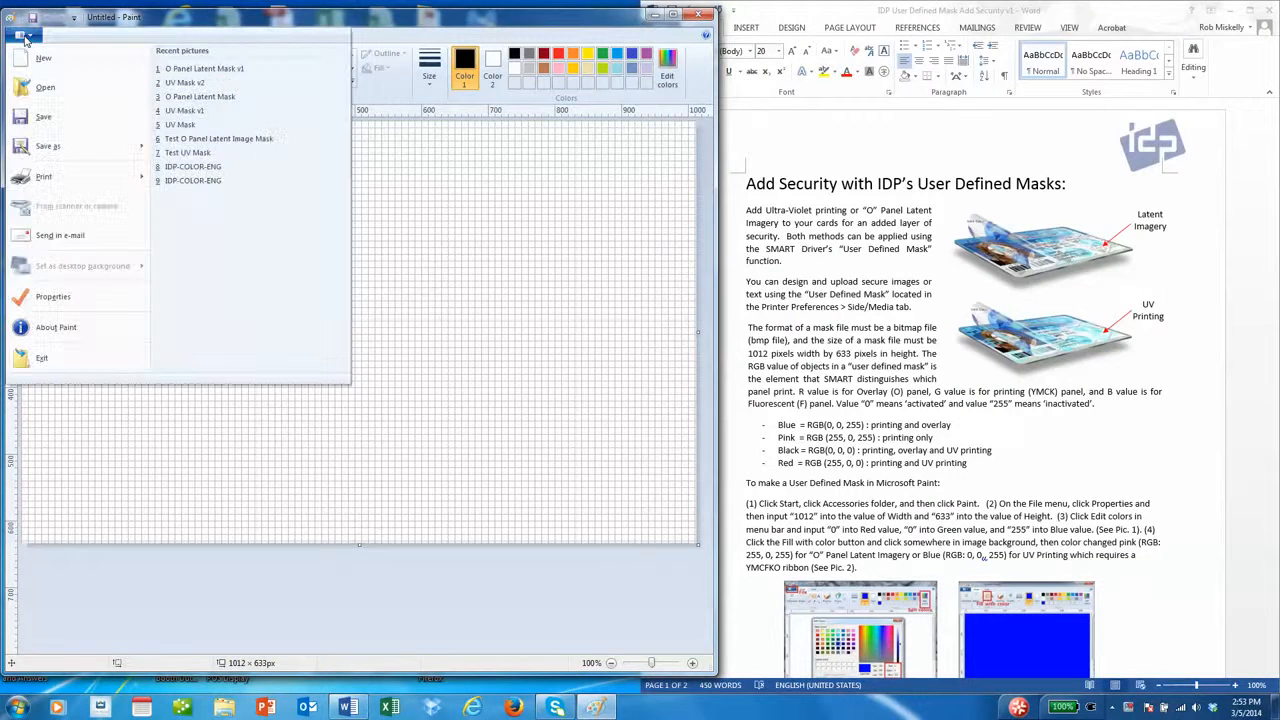
- Confirm the image size of 1012 × 633 pixels in Image Properties
{"action": "left_click", "coordinate": [53, 297]}
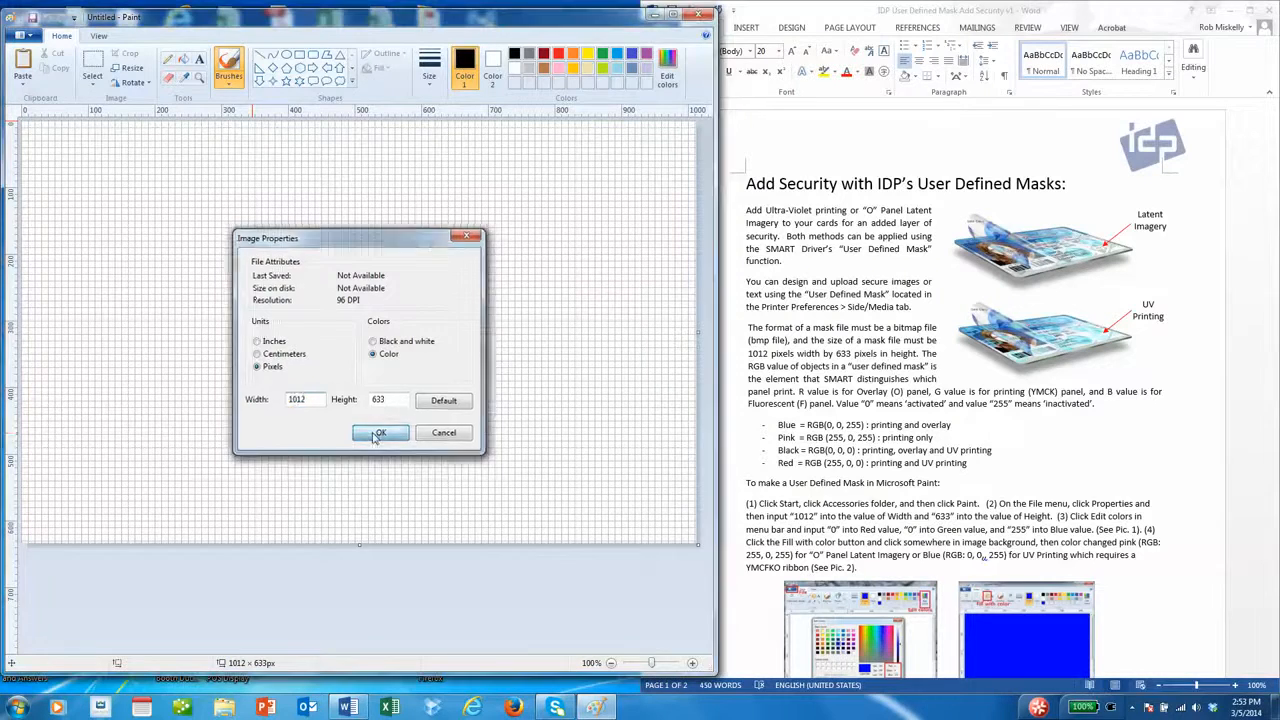
{"action": "left_click", "coordinate": [376, 433]}
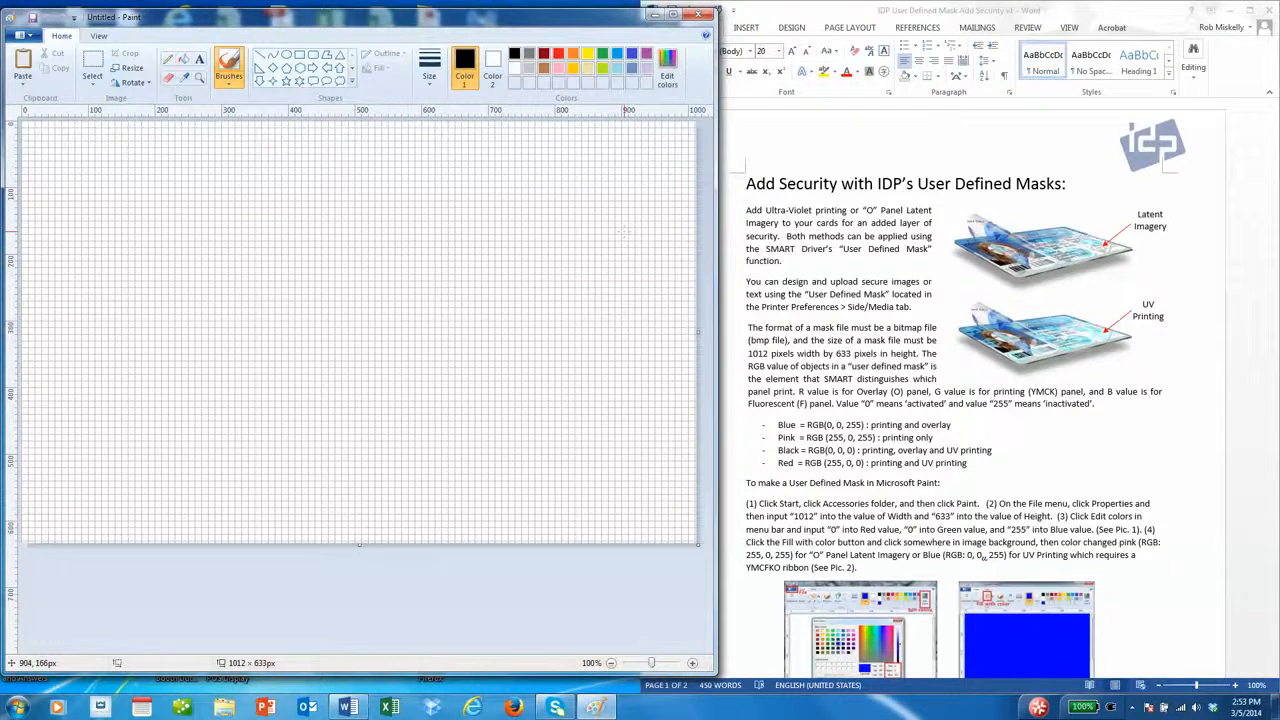
- Make pure blue (RGB 0, 0, 255) the drawing colour and flood-fill the entire canvas with it
{"action": "left_click", "coordinate": [668, 84]}
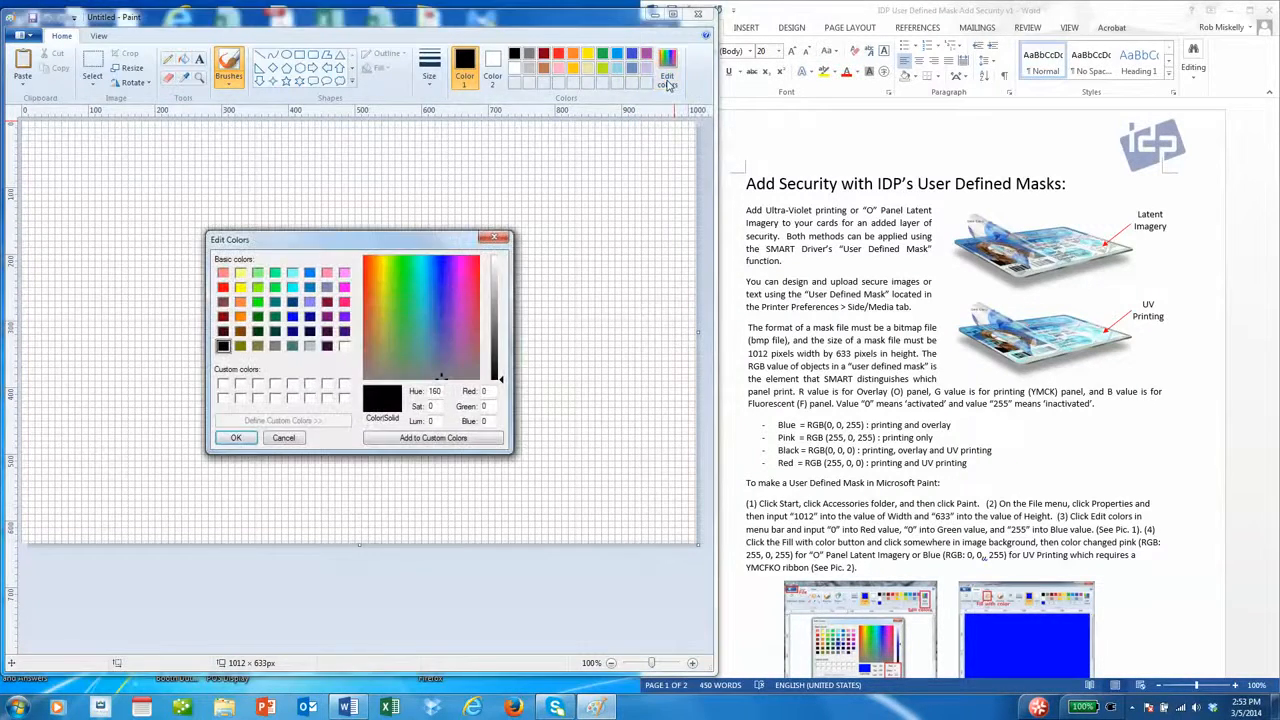
{"action": "double_click", "coordinate": [490, 392]}
{"action": "key", "text": "Tab"}
{"action": "type", "text": "255"}
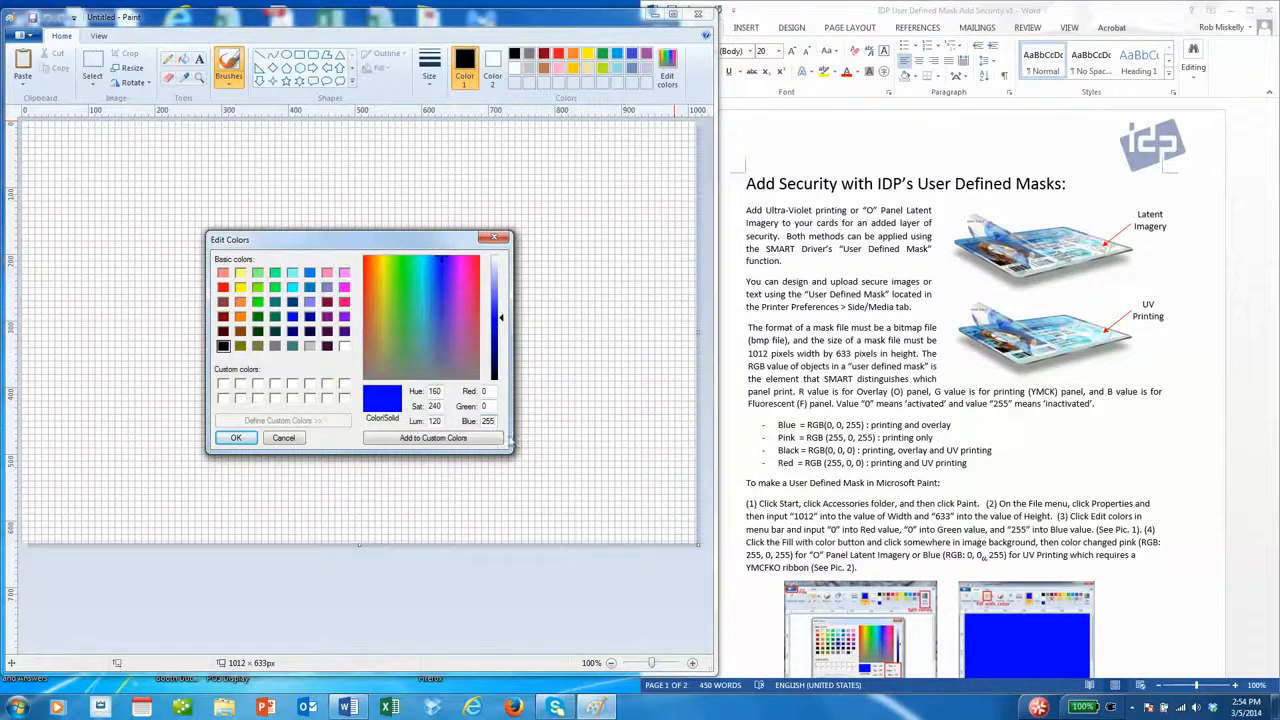
{"action": "left_click", "coordinate": [234, 438]}
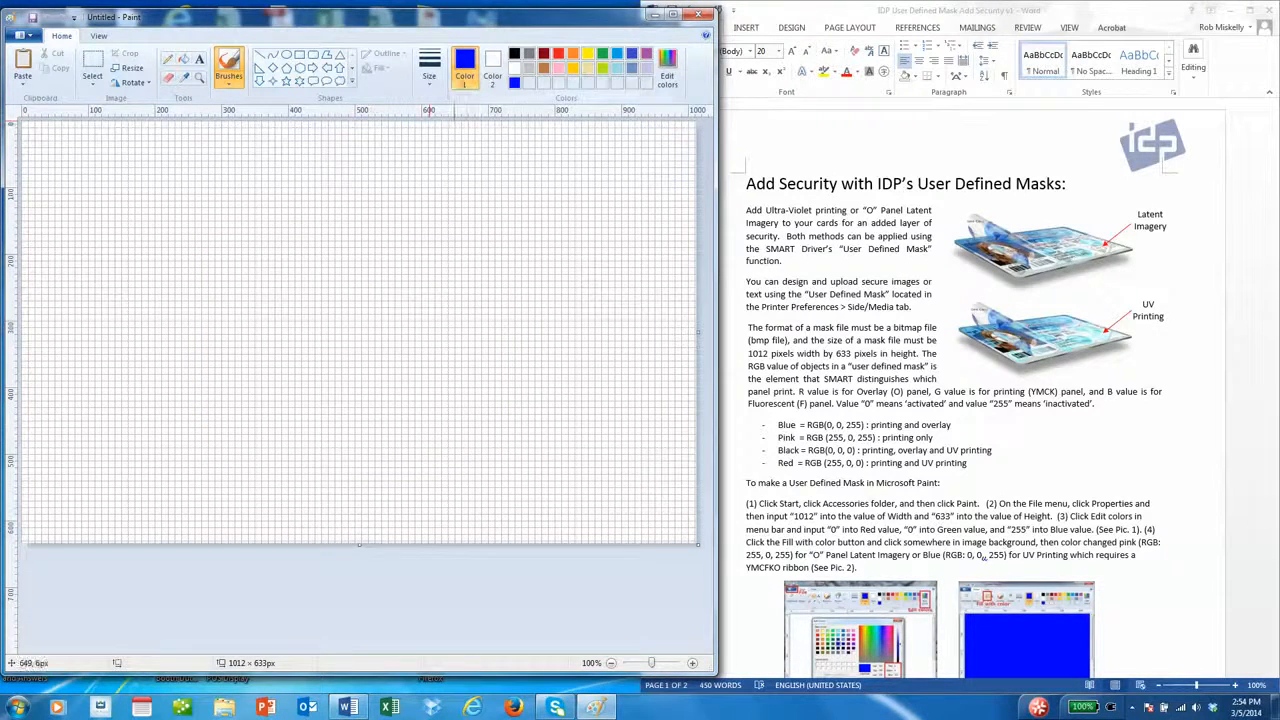
{"action": "left_click", "coordinate": [184, 60]}
{"action": "left_click", "coordinate": [265, 189]}
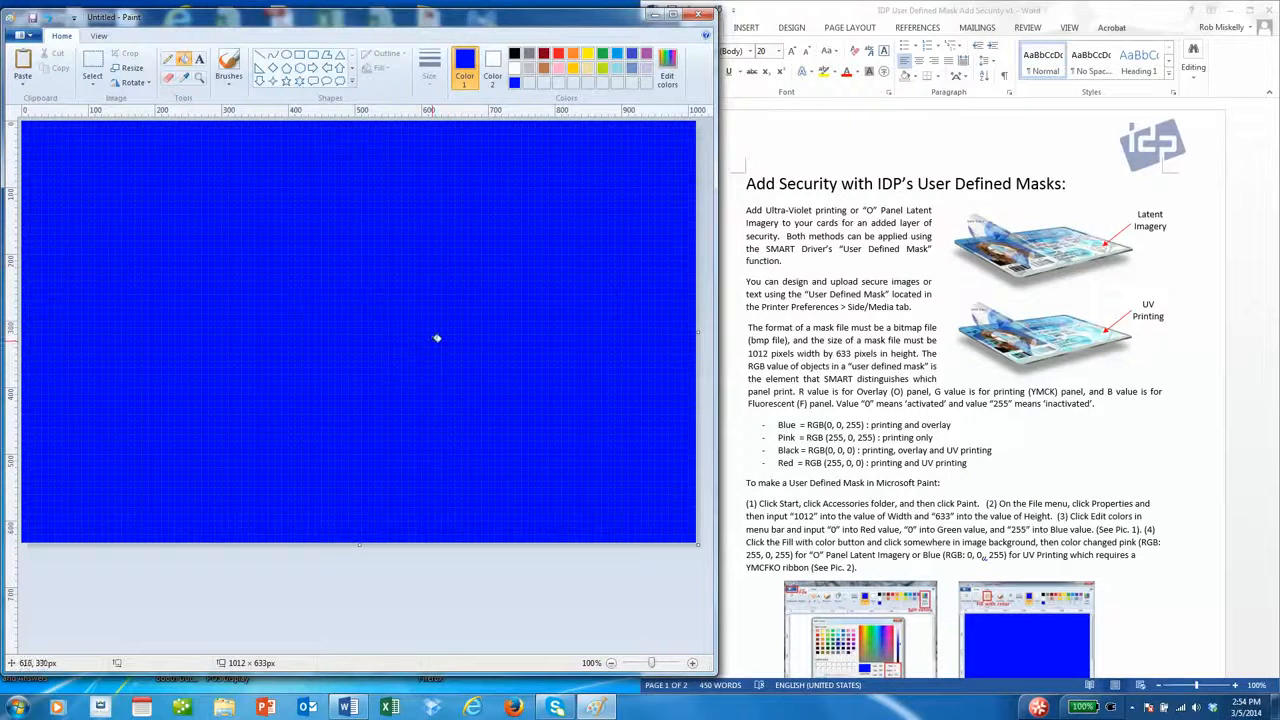
- Open the recent Word document Doc1 containing the logo and padlock icons
{"action": "left_click", "coordinate": [840, 35]}
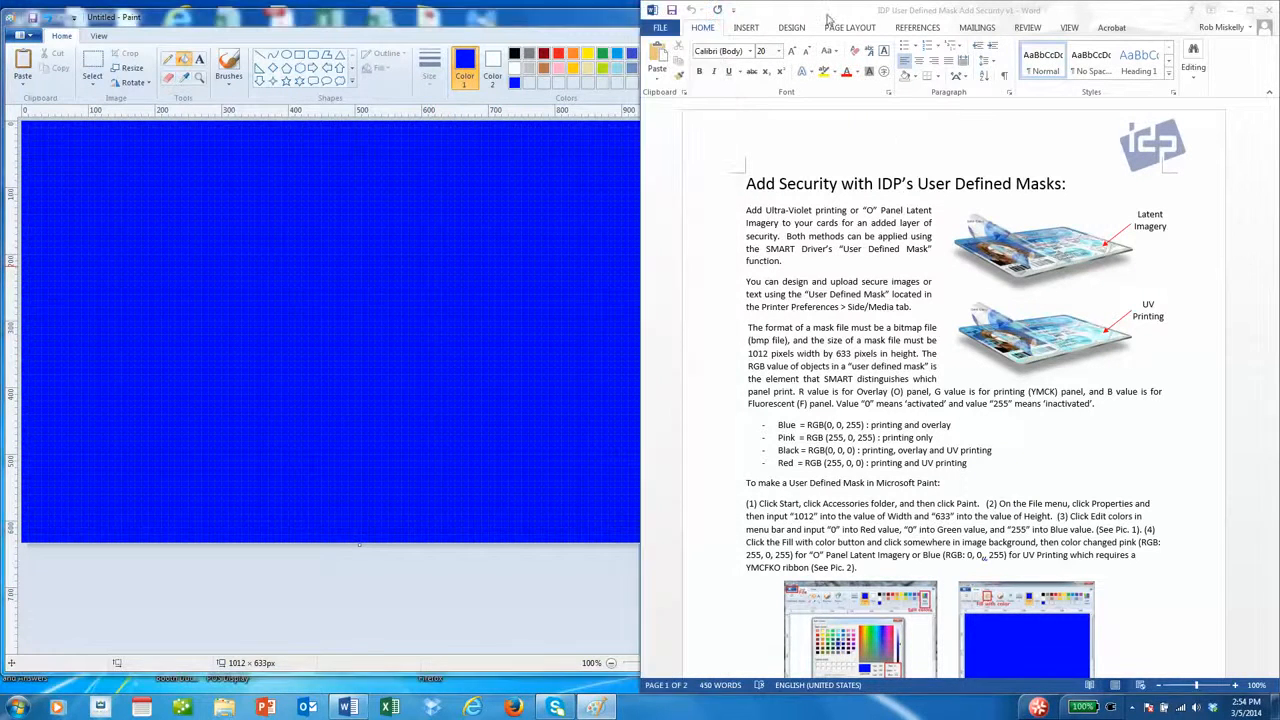
{"action": "left_click", "coordinate": [660, 27]}
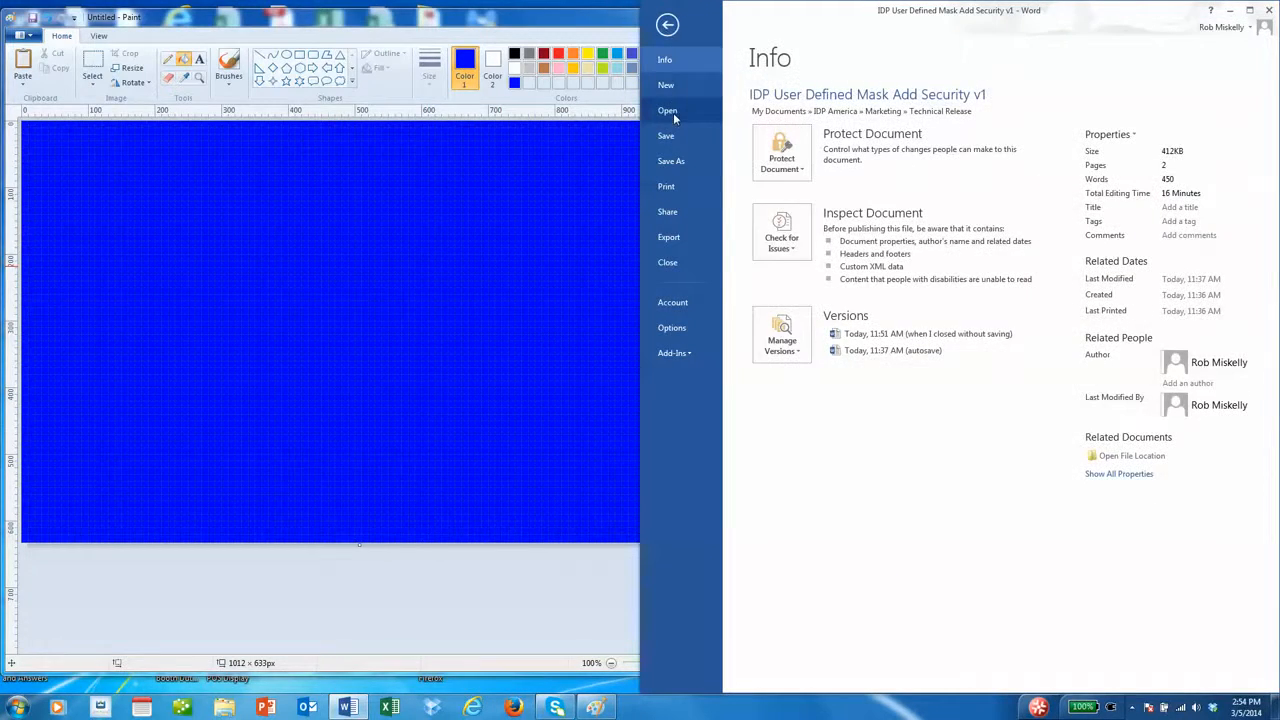
{"action": "left_click", "coordinate": [677, 113]}
{"action": "left_click", "coordinate": [1002, 122]}
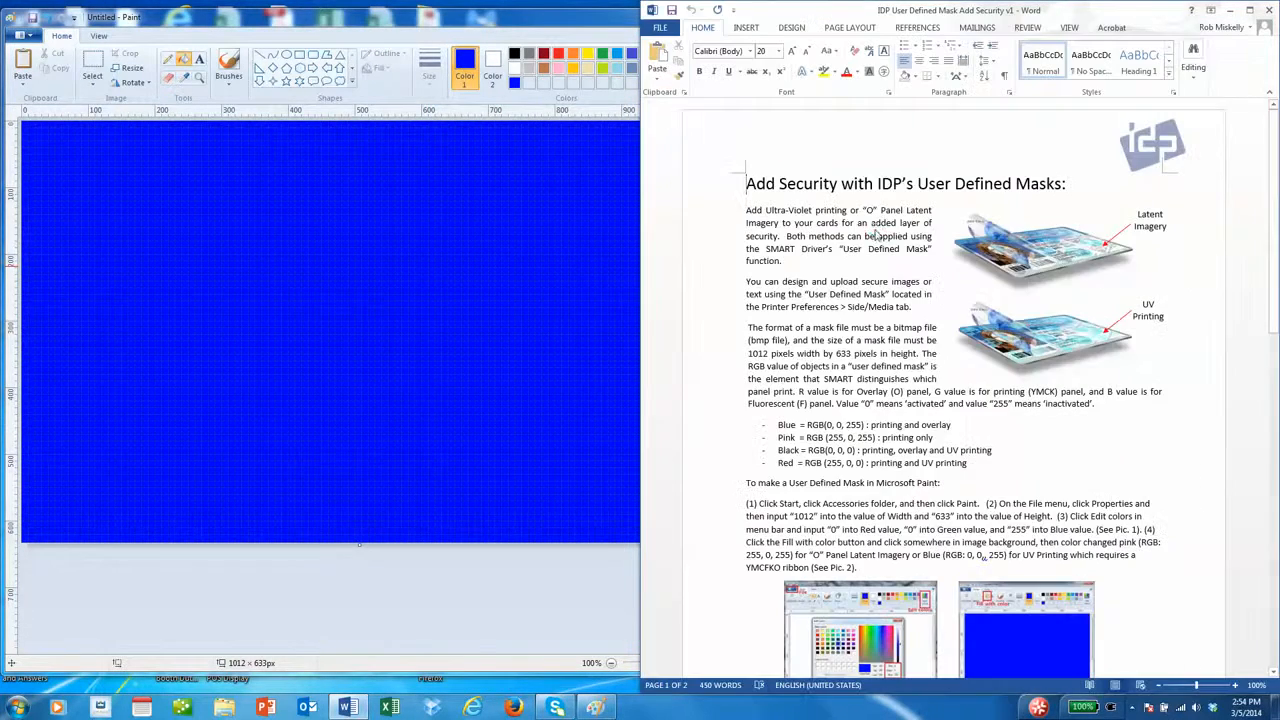
- Copy the IDP logo picture from Doc1 and return to Paint
{"action": "left_click", "coordinate": [920, 298]}
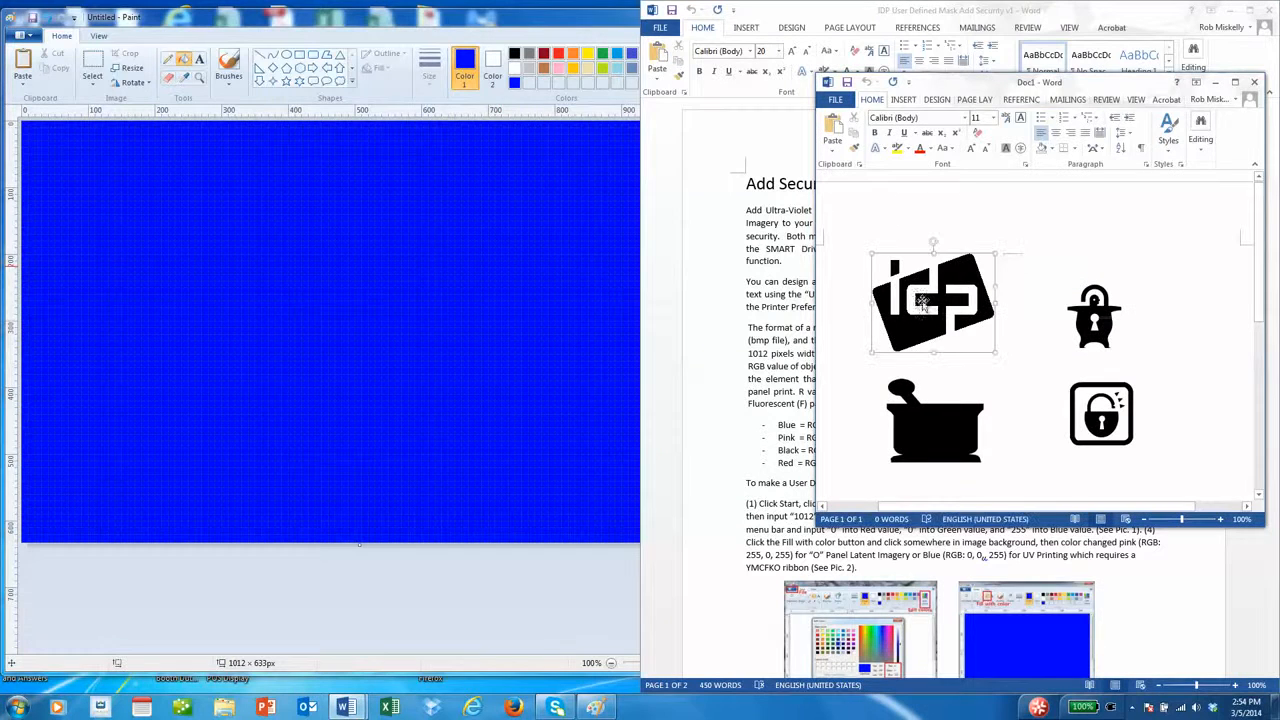
{"action": "right_click", "coordinate": [925, 300]}
{"action": "left_click", "coordinate": [955, 327]}
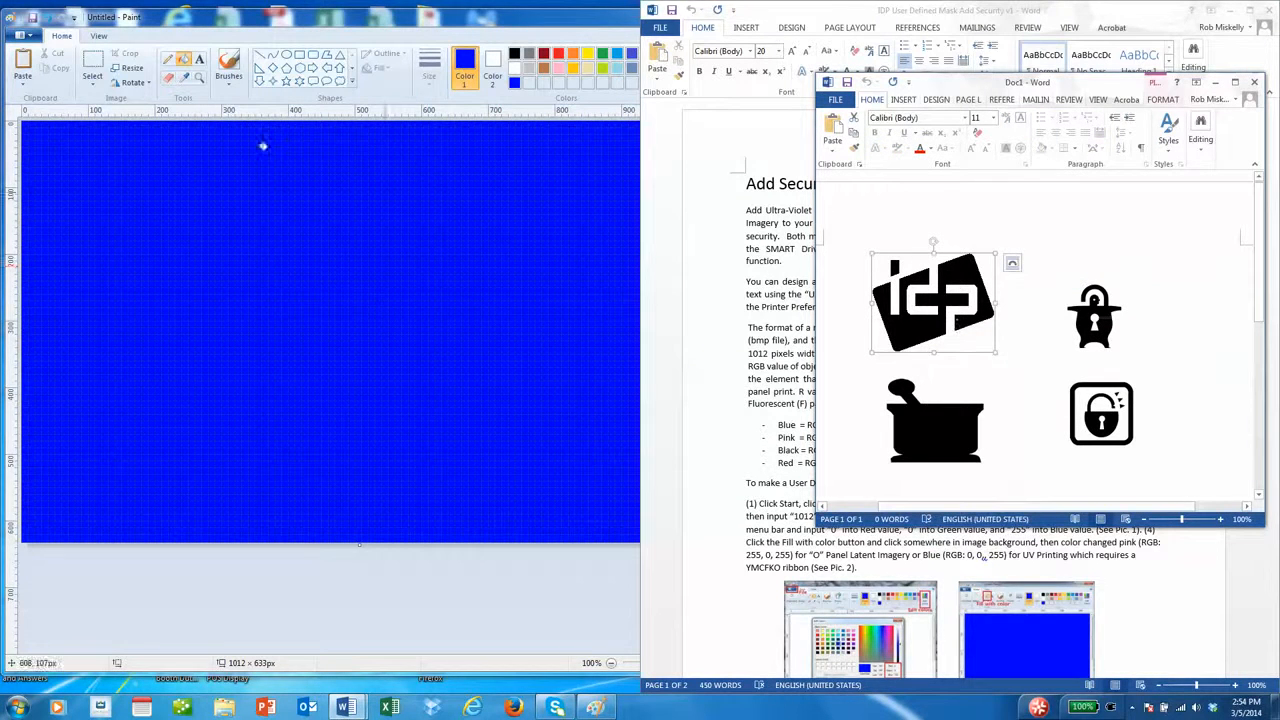
{"action": "left_click", "coordinate": [33, 65]}
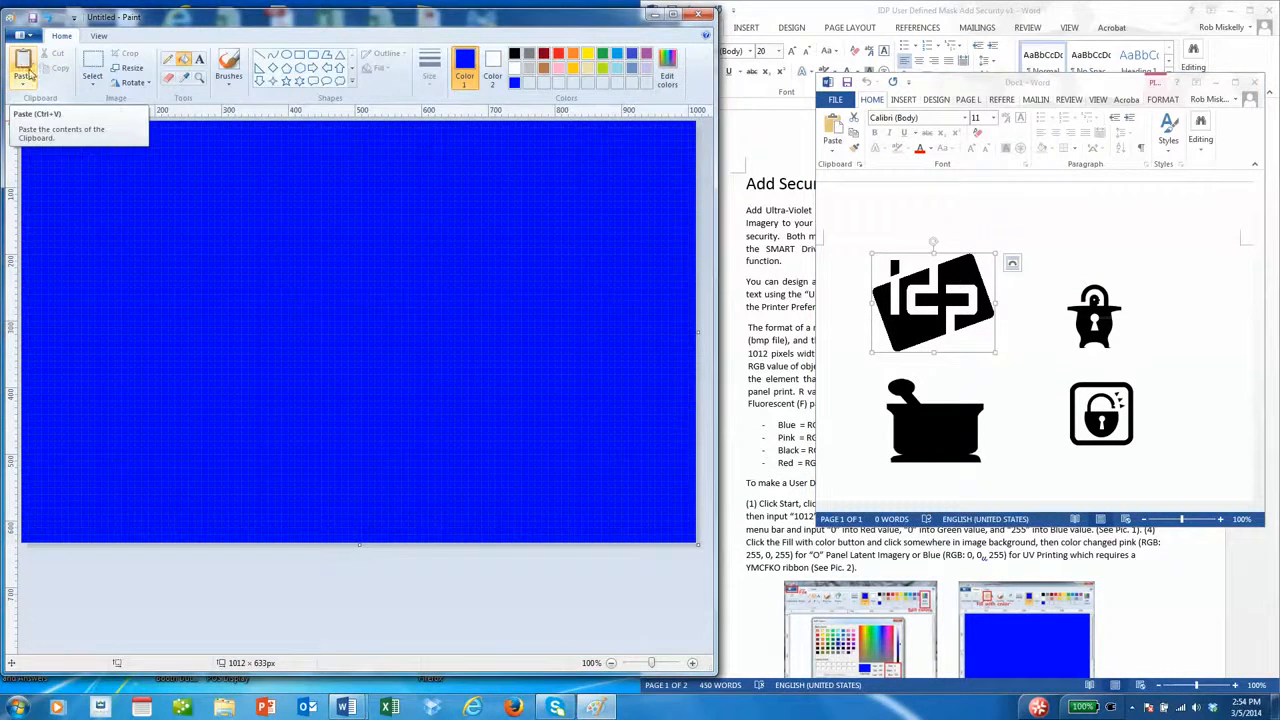
- Paste the IDP logo onto the blue canvas at the lower right
{"action": "left_click", "coordinate": [23, 84]}
{"action": "left_click", "coordinate": [41, 98]}
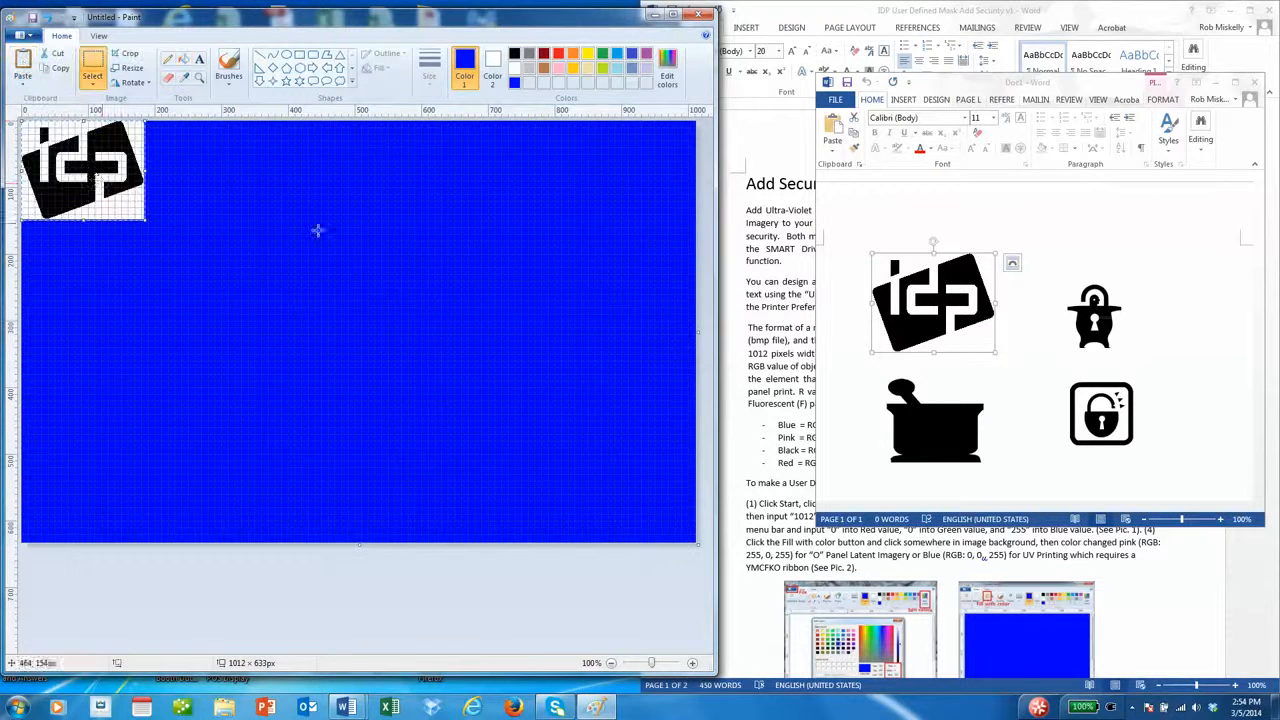
{"action": "mouse_move", "coordinate": [92, 174]}
{"action": "left_mouse_down"}
{"action": "mouse_move", "coordinate": [598, 480]}
{"action": "mouse_move", "coordinate": [605, 468]}
{"action": "left_mouse_up"}
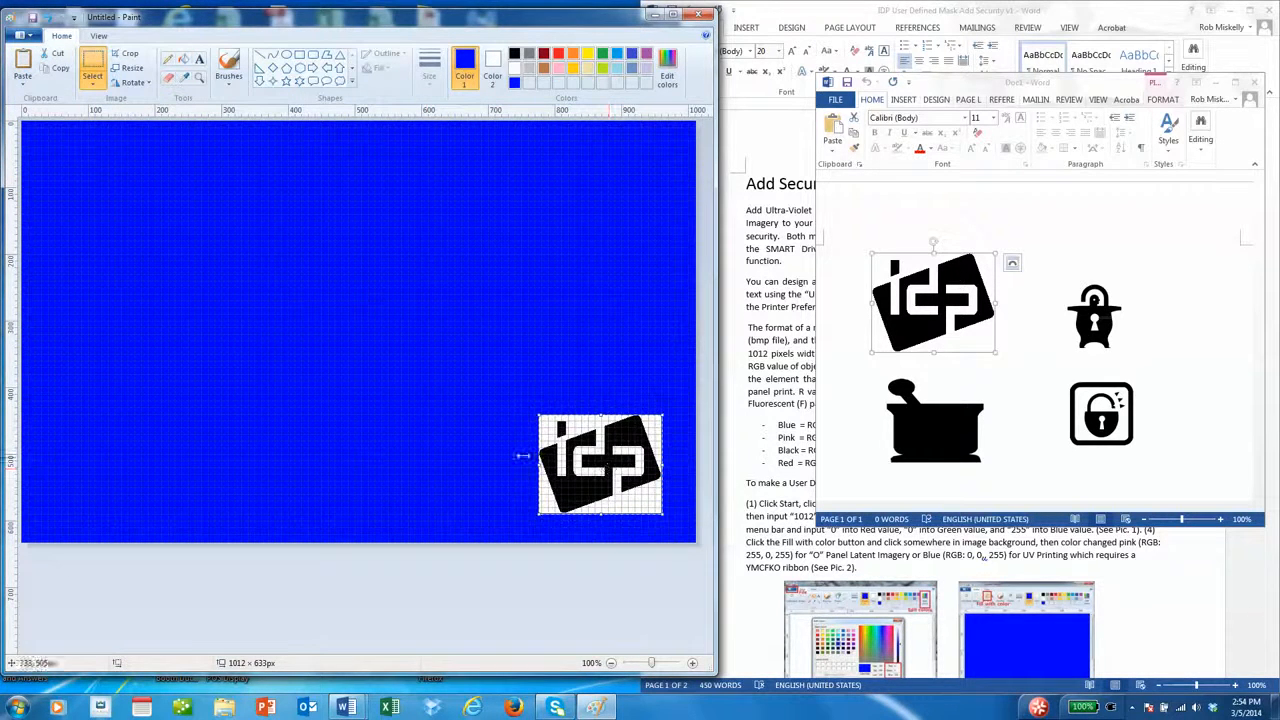
- Copy the padlock icon from Doc1 and paste three copies for the lower-left, top-left and top-right corners
{"action": "left_click", "coordinate": [1081, 405]}
{"action": "right_click", "coordinate": [1081, 405]}
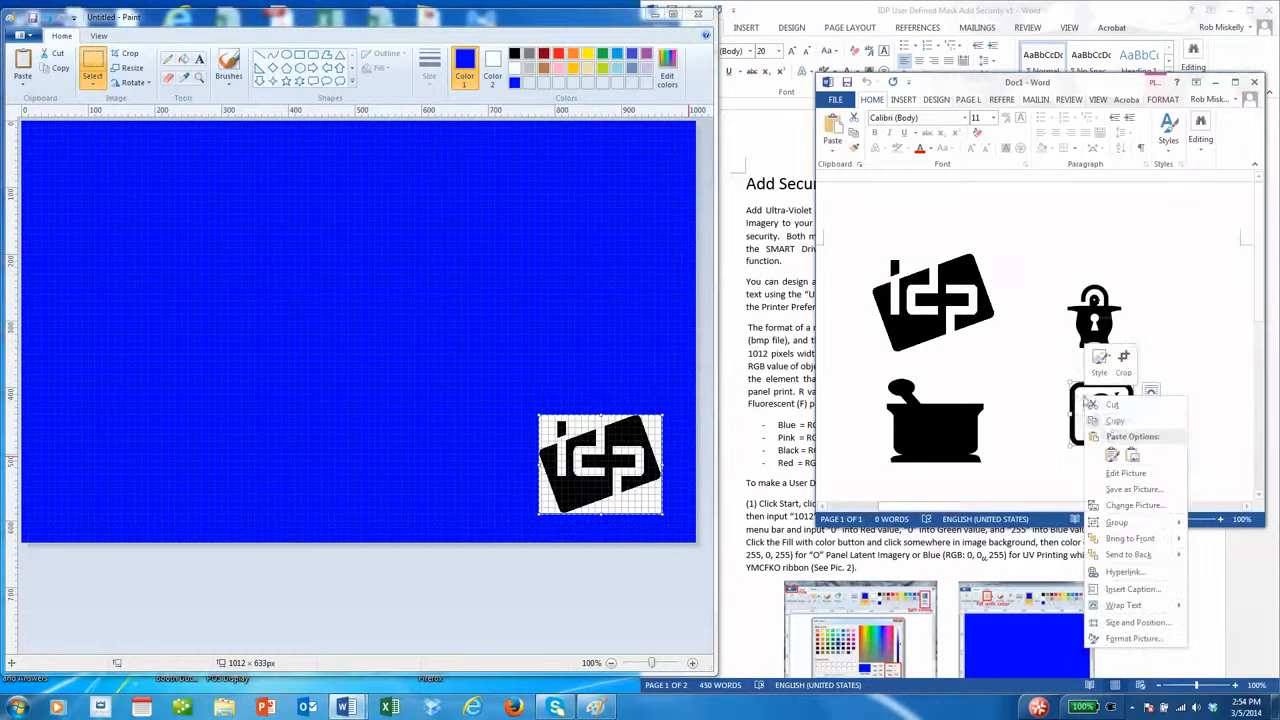
{"action": "left_click", "coordinate": [1115, 422]}
{"action": "left_click", "coordinate": [22, 70]}
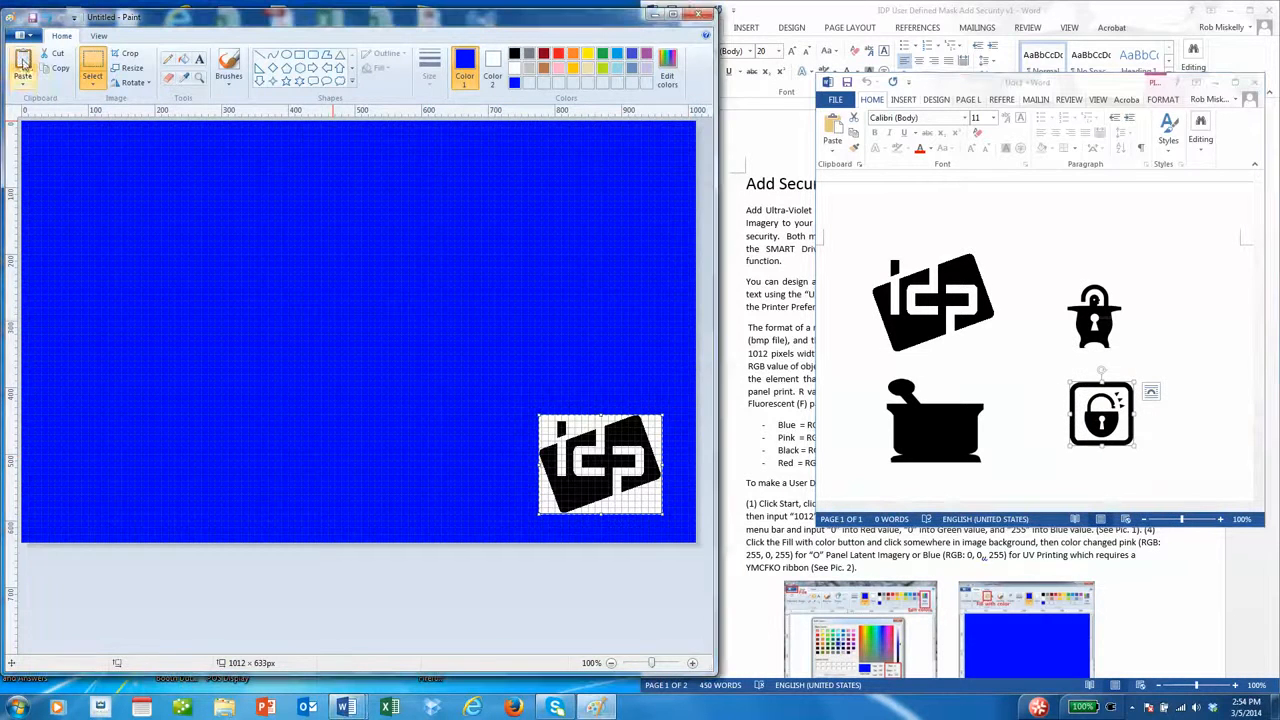
{"action": "left_click", "coordinate": [22, 80]}
{"action": "left_click", "coordinate": [42, 112]}
{"action": "mouse_move", "coordinate": [44, 141]}
{"action": "left_mouse_down"}
{"action": "mouse_move", "coordinate": [243, 460]}
{"action": "mouse_move", "coordinate": [81, 499]}
{"action": "left_mouse_up"}
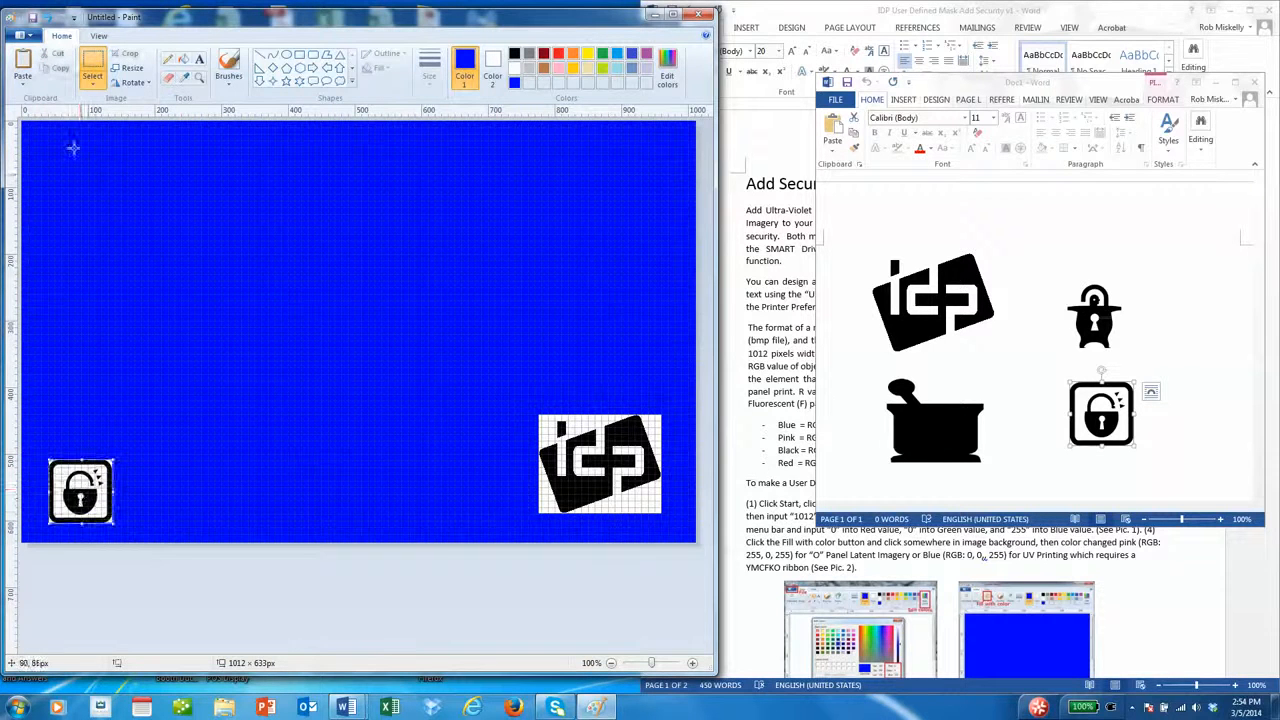
{"action": "left_click", "coordinate": [22, 68]}
{"action": "mouse_move", "coordinate": [57, 160]}
{"action": "left_mouse_down"}
{"action": "mouse_move", "coordinate": [85, 178]}
{"action": "mouse_move", "coordinate": [283, 214]}
{"action": "mouse_move", "coordinate": [644, 178]}
{"action": "left_mouse_up"}
{"action": "left_click", "coordinate": [22, 72]}
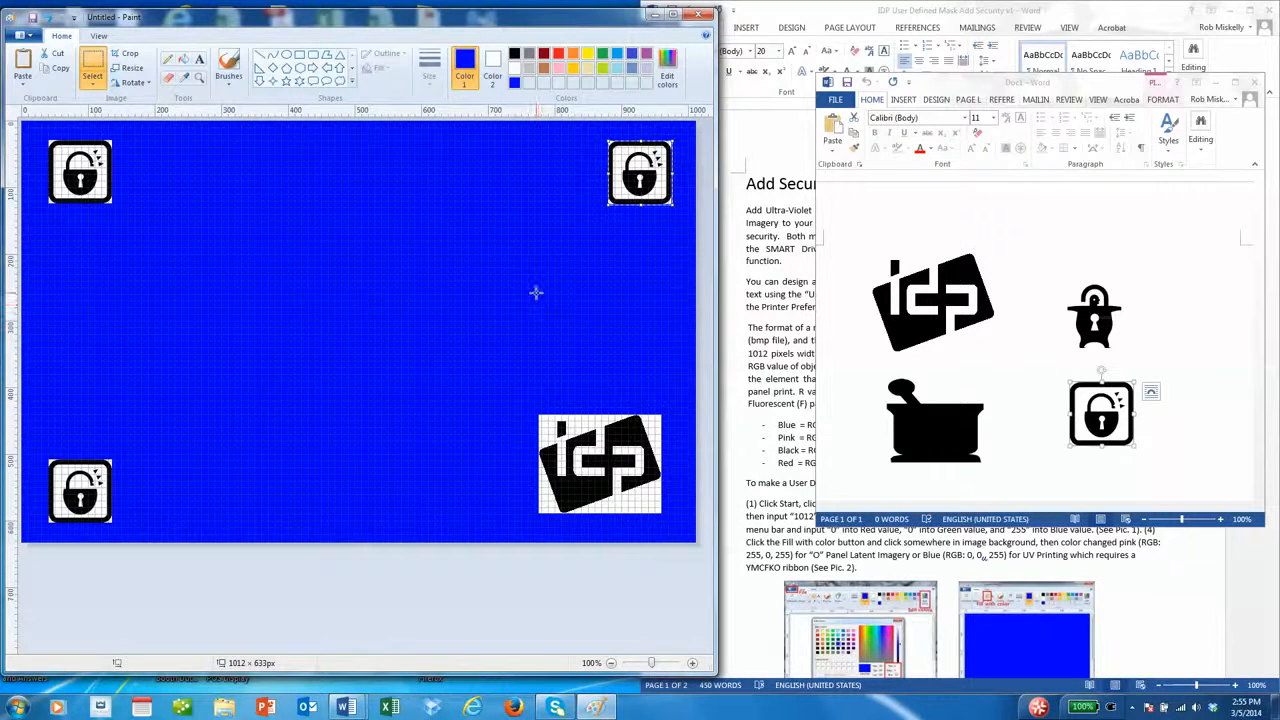
- Fill the white backgrounds around the logo and the three padlocks with blue
{"action": "left_click", "coordinate": [184, 60]}
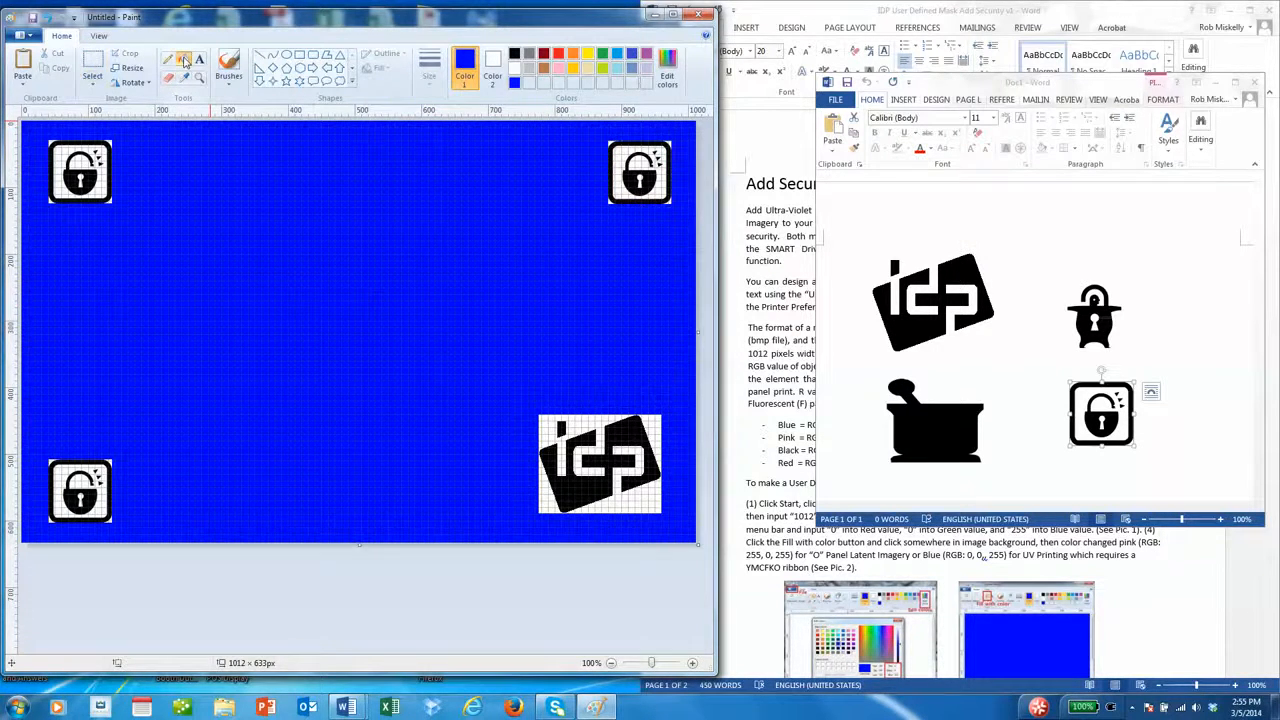
{"action": "left_click", "coordinate": [641, 503]}
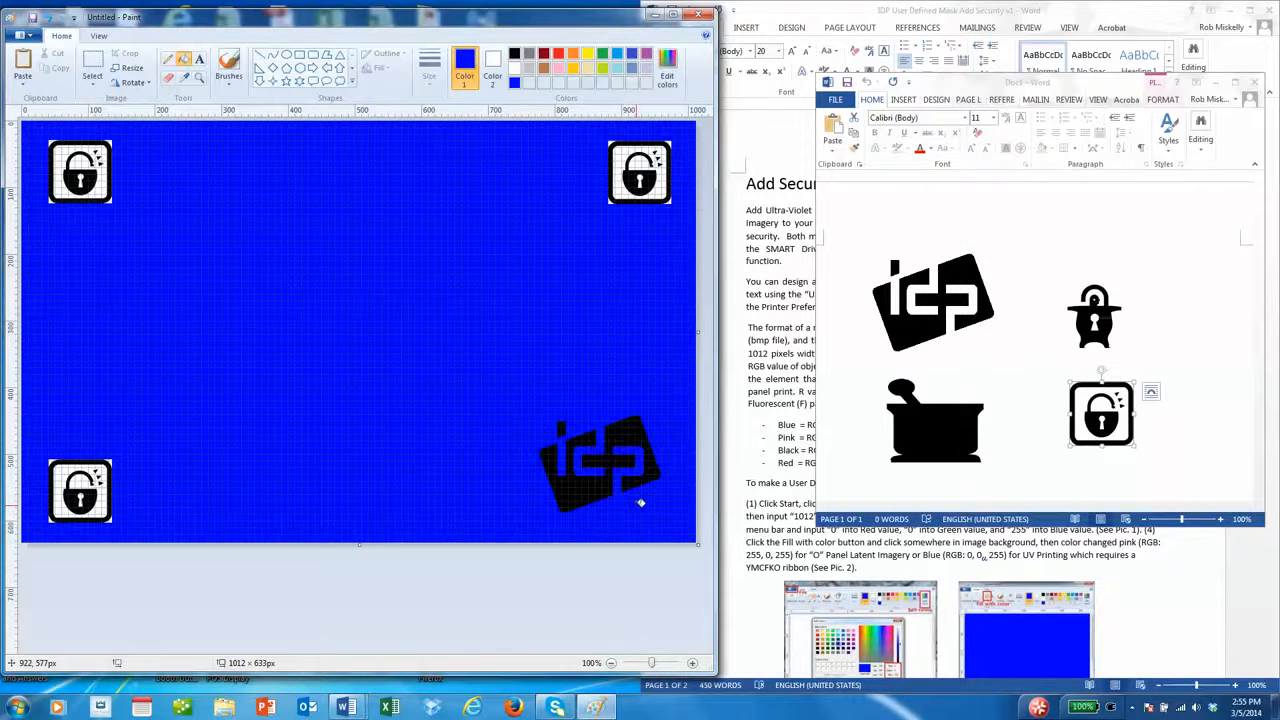
{"action": "left_click", "coordinate": [87, 498]}
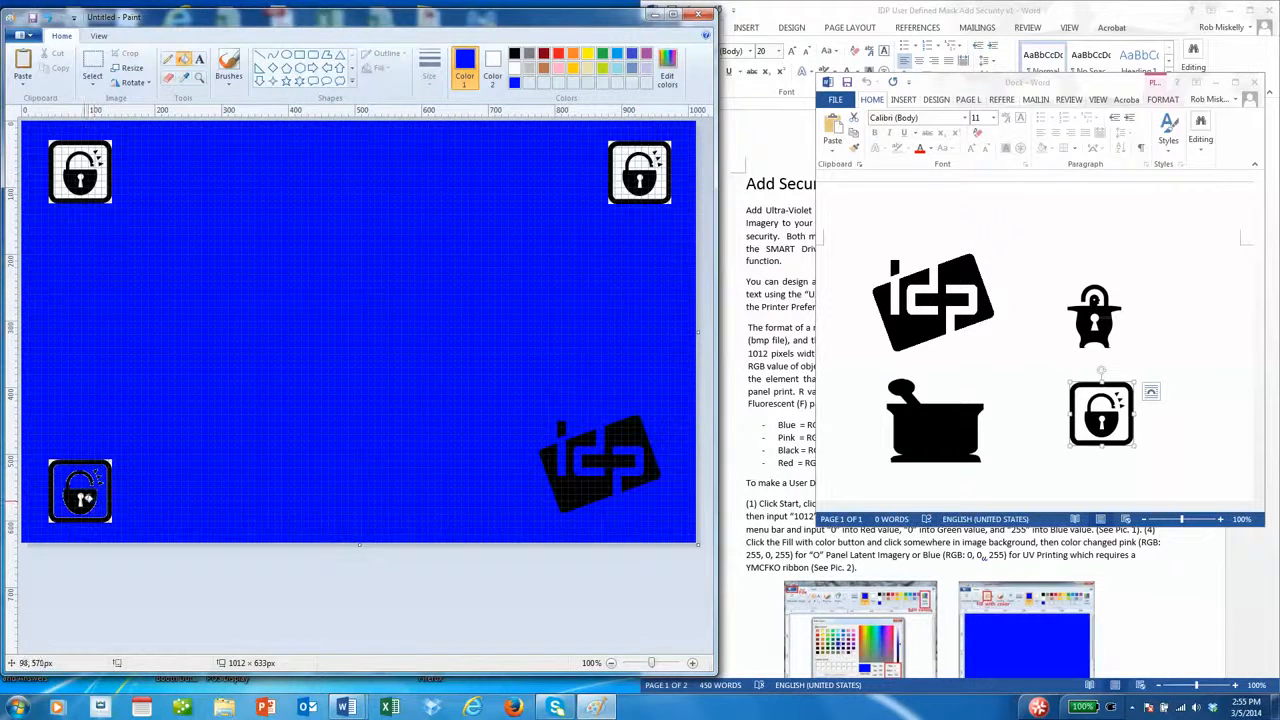
{"action": "left_click", "coordinate": [83, 179]}
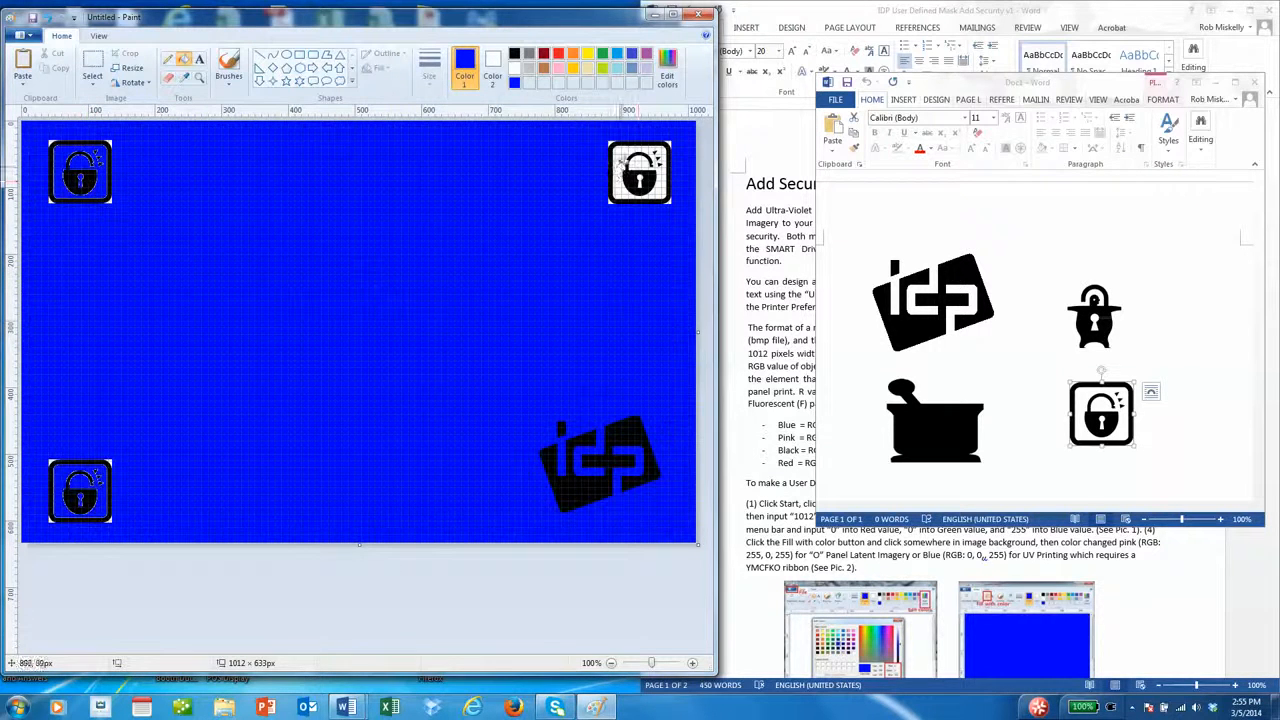
{"action": "left_click", "coordinate": [630, 172]}
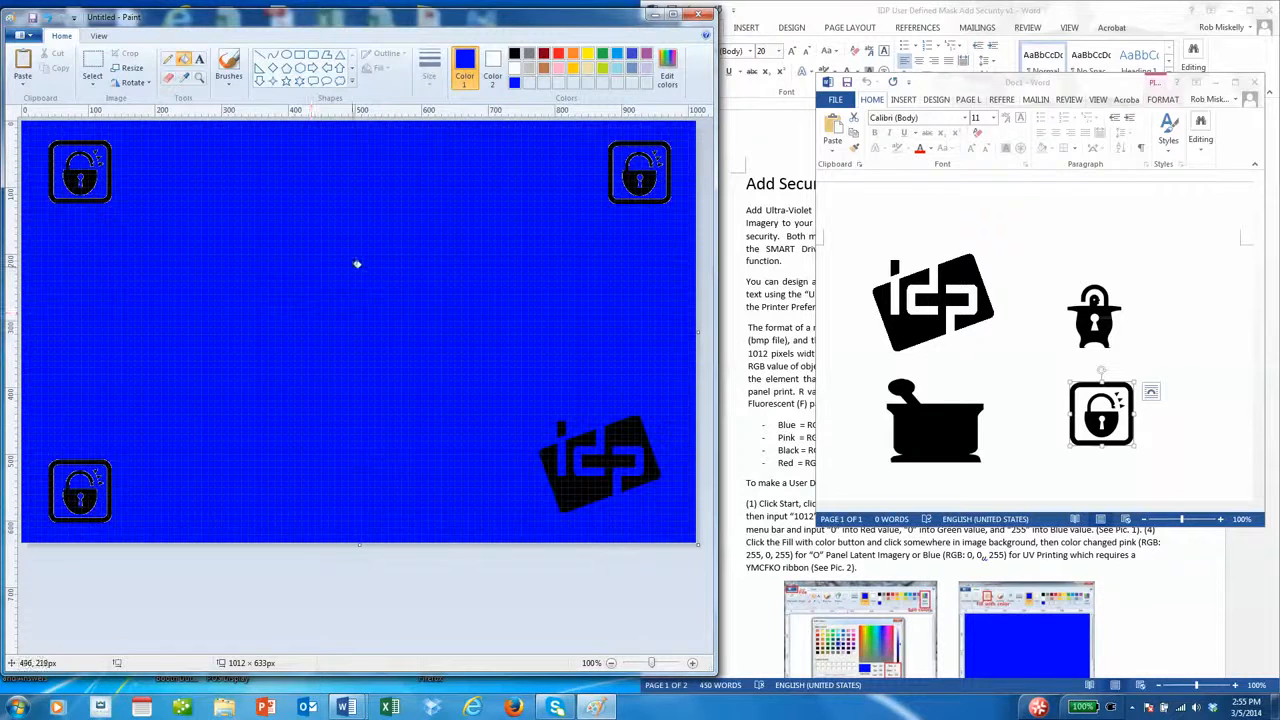
- Add black text 'Security is Everyone's Responsibility' on one line along the bottom edge
{"action": "left_click", "coordinate": [199, 59]}
{"action": "left_click", "coordinate": [514, 55]}
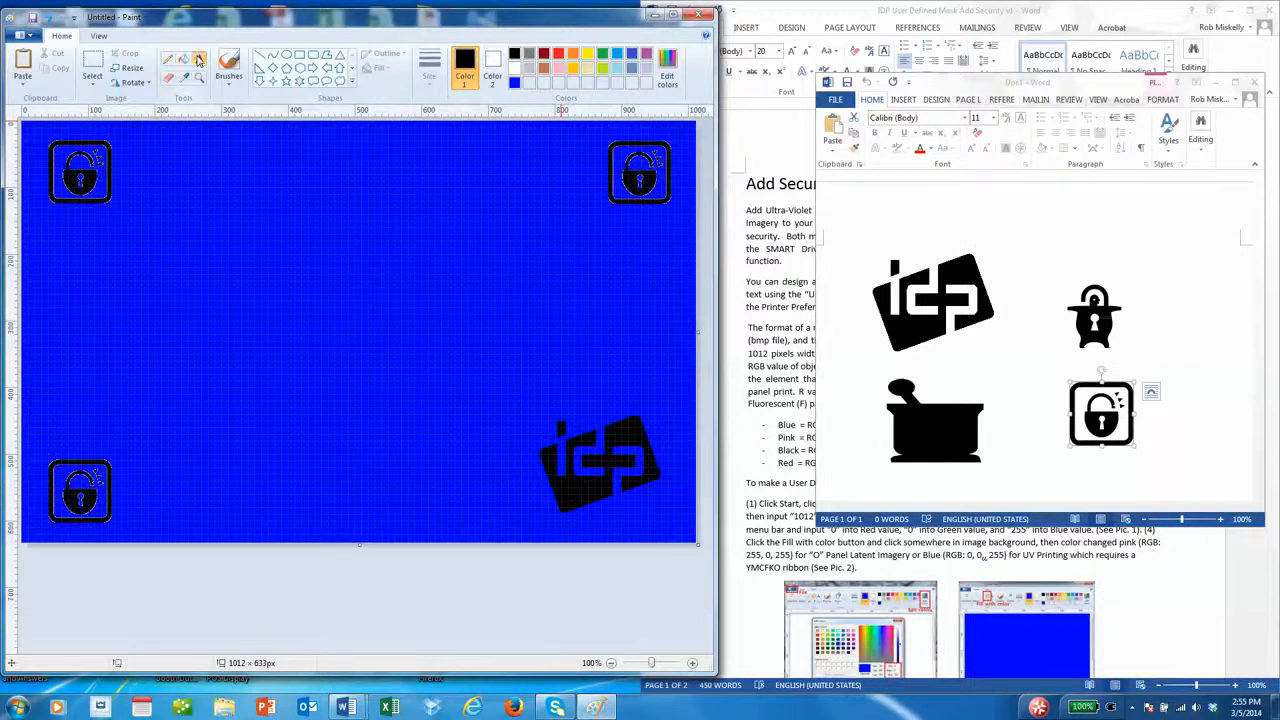
{"action": "left_click_drag", "start_coordinate": [176, 496], "coordinate": [511, 530]}
{"action": "type", "text": "Se"}
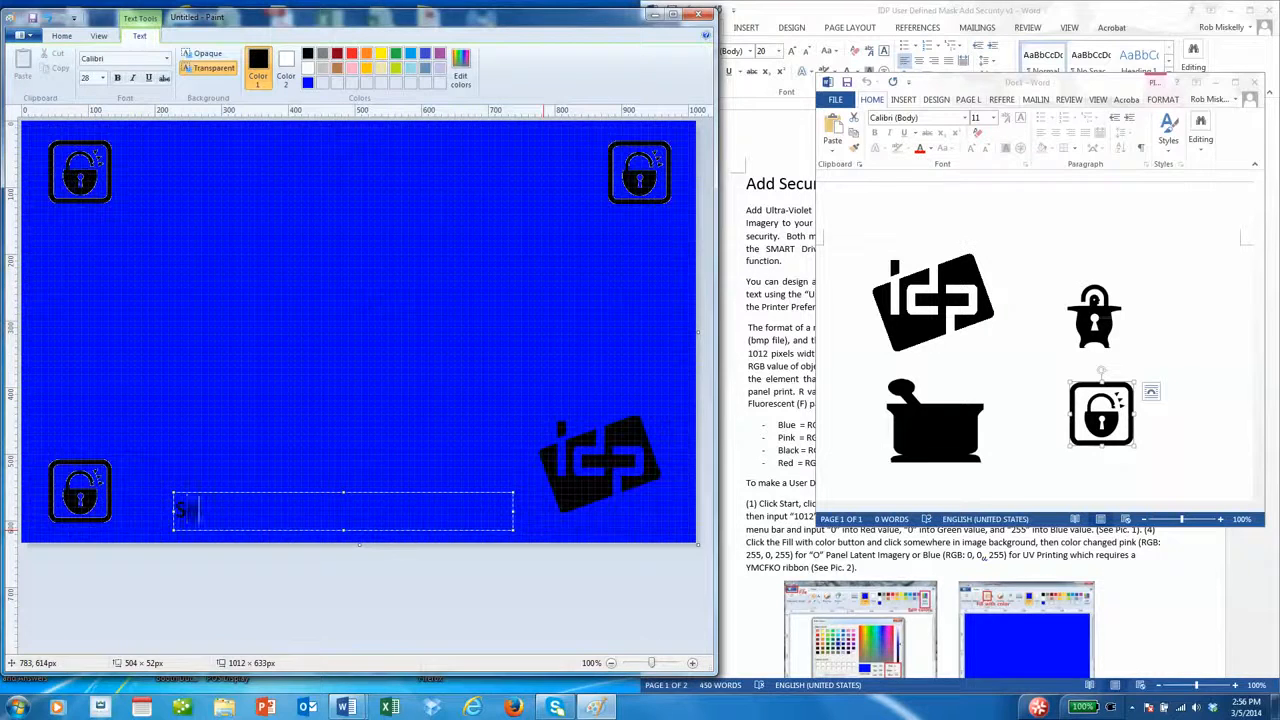
{"action": "type", "text": "curity isEveryone"}
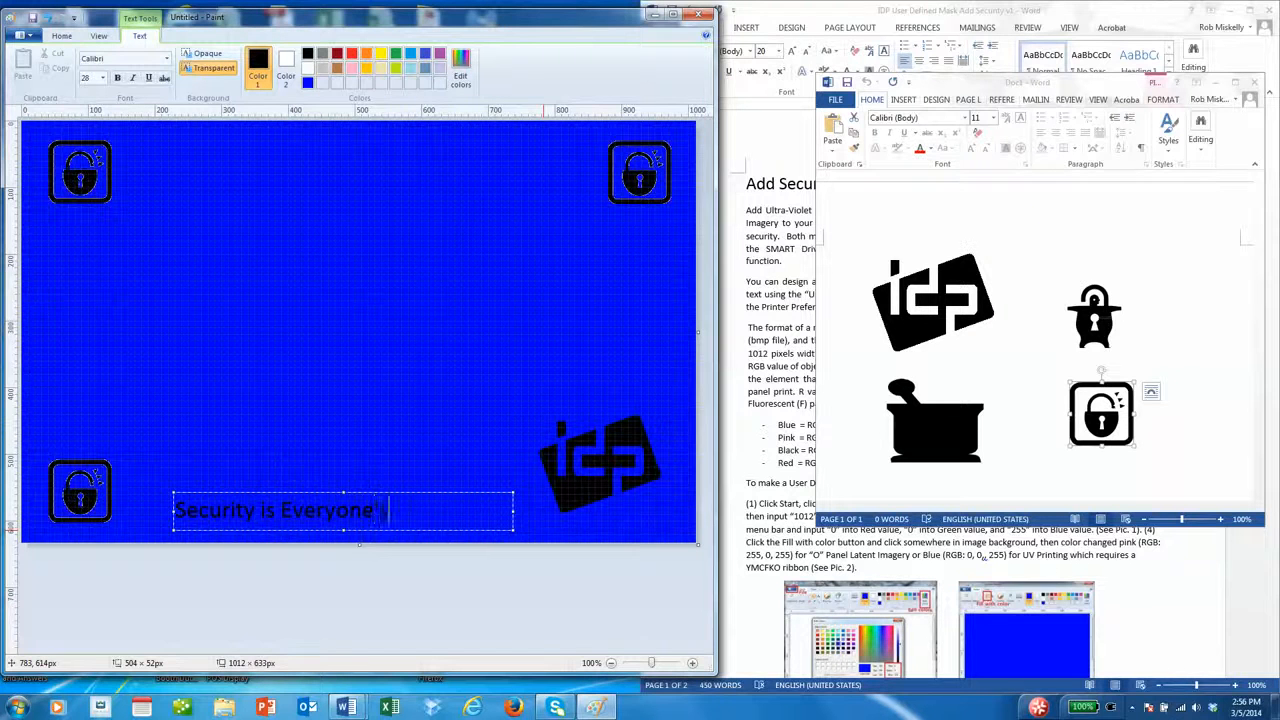
{"action": "type", "text": "'s re"}
{"action": "key", "text": "BackSpace"}
{"action": "key", "text": "BackSpace"}
{"action": "type", "text": "Responsibilty"}
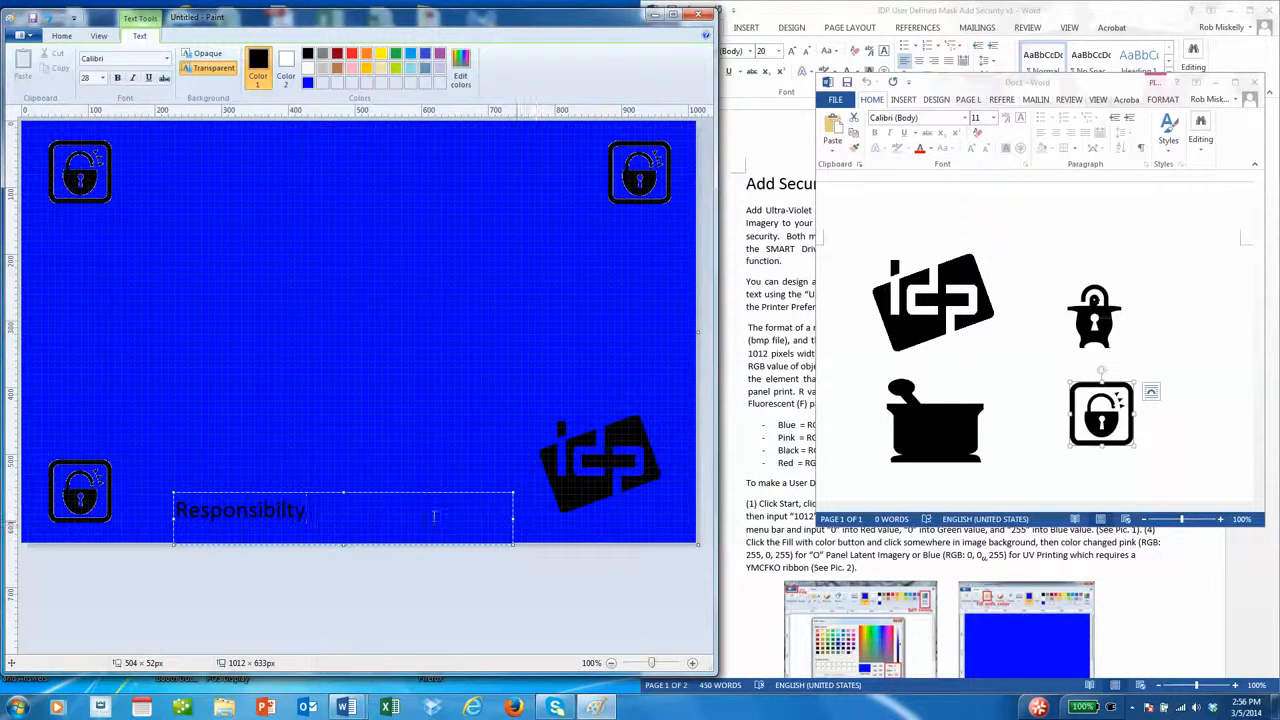
{"action": "key", "text": "BackSpace"}
{"action": "key", "text": "BackSpace"}
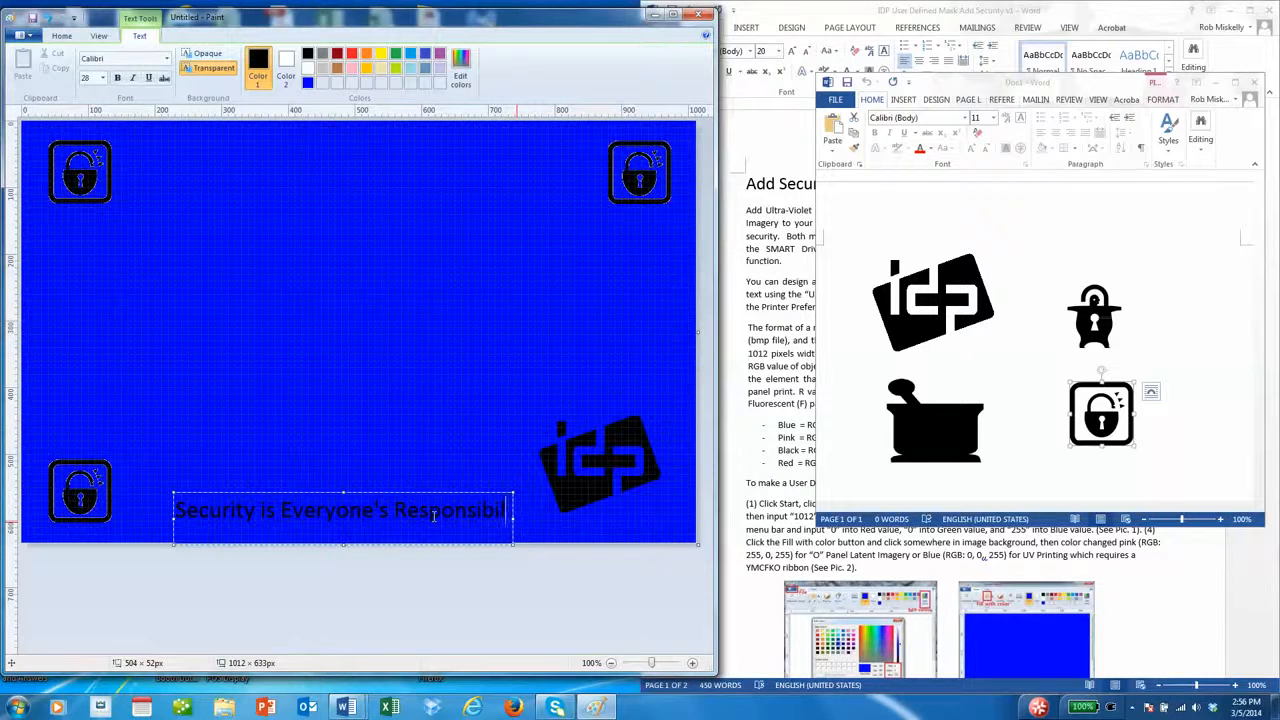
{"action": "type", "text": "ity"}
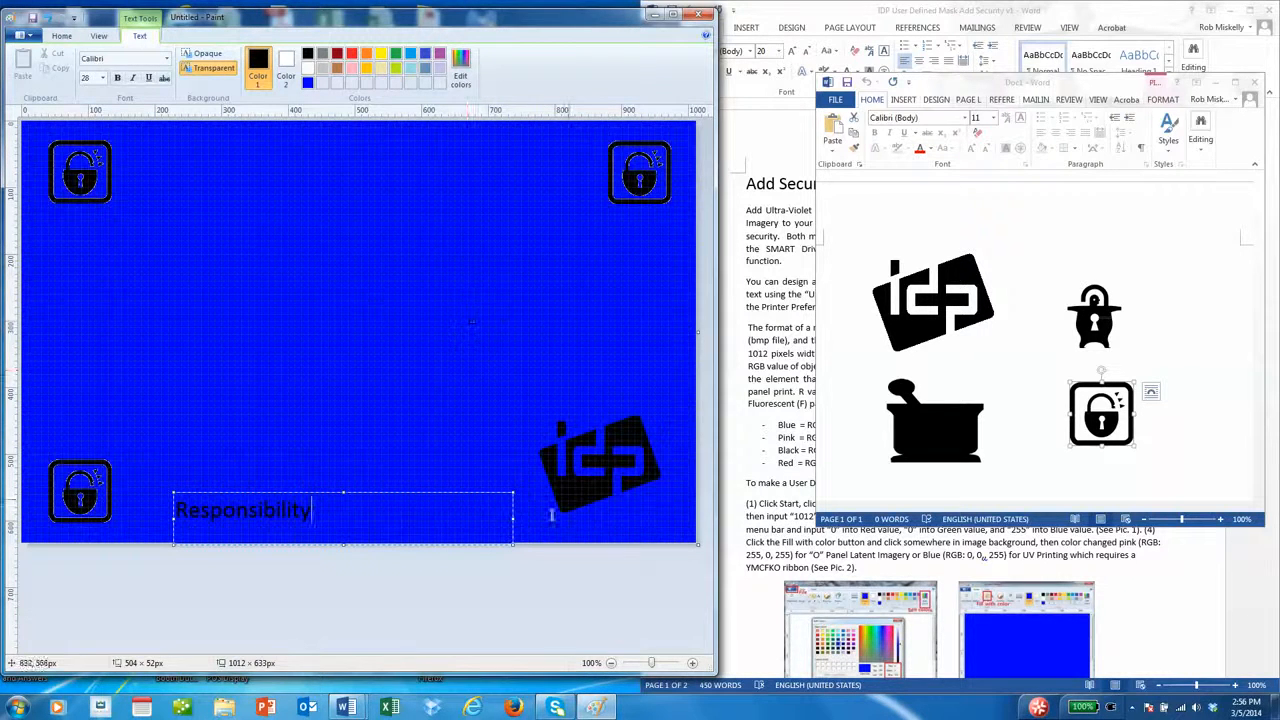
{"action": "left_click_drag", "start_coordinate": [511, 518], "coordinate": [549, 518]}
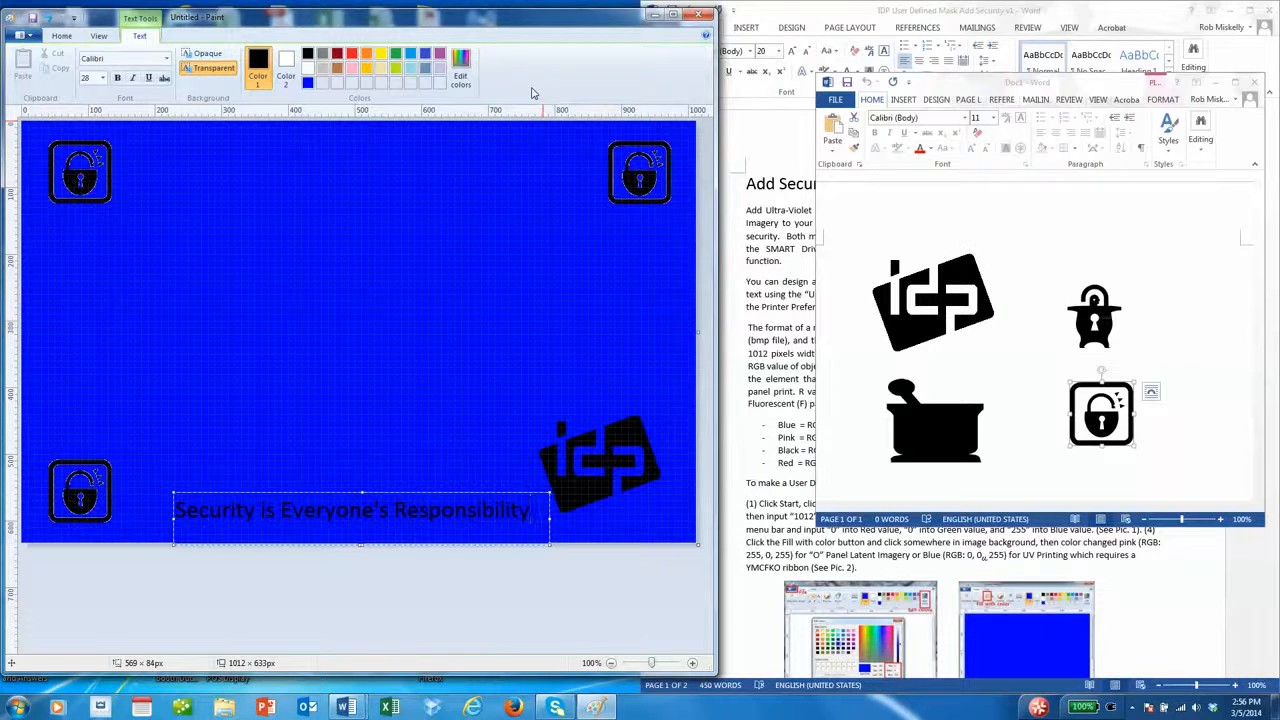
- Save the mask as a 16 Color Bitmap named UV Mask v1, replacing the existing file
{"action": "left_click", "coordinate": [22, 35]}
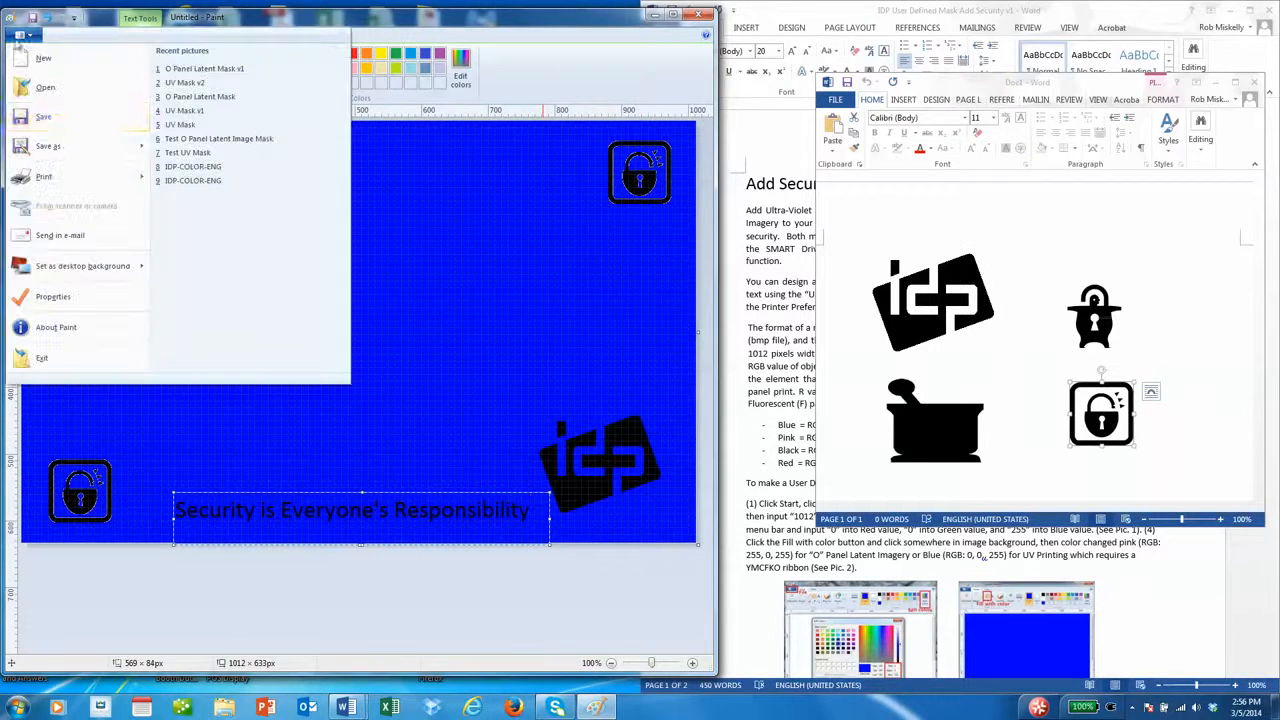
{"action": "left_click", "coordinate": [60, 147]}
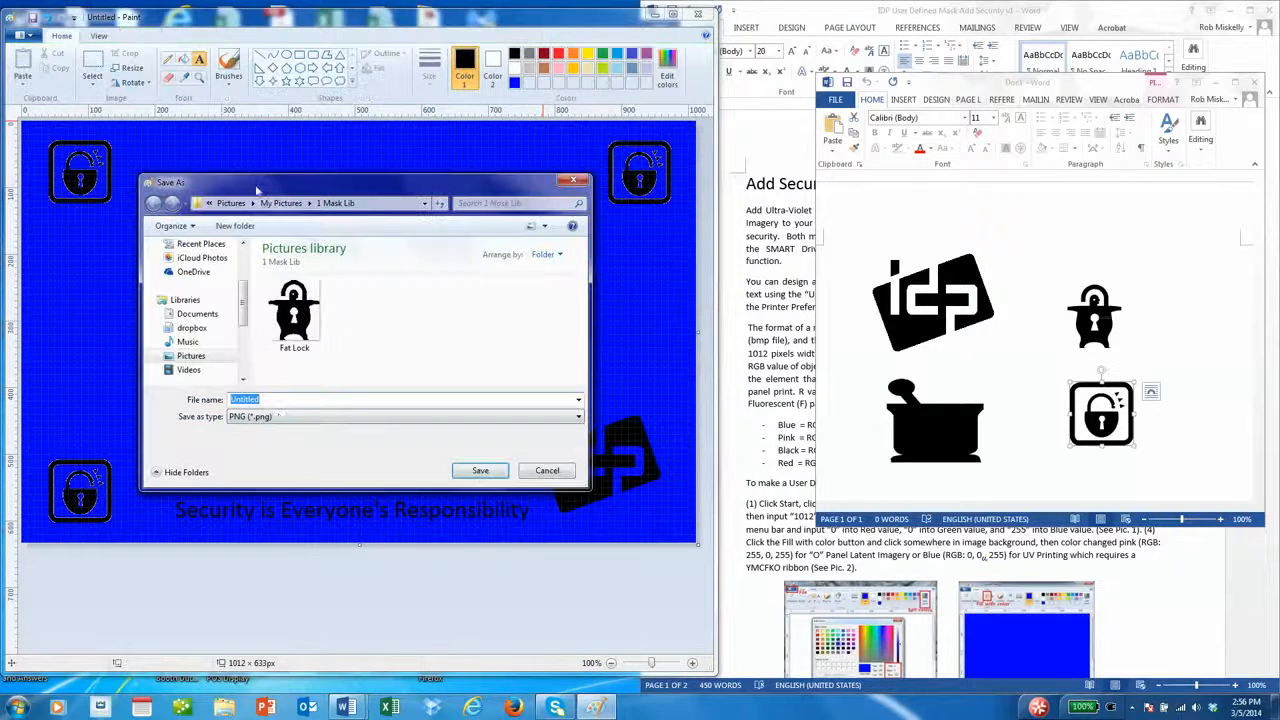
{"action": "left_click", "coordinate": [278, 418]}
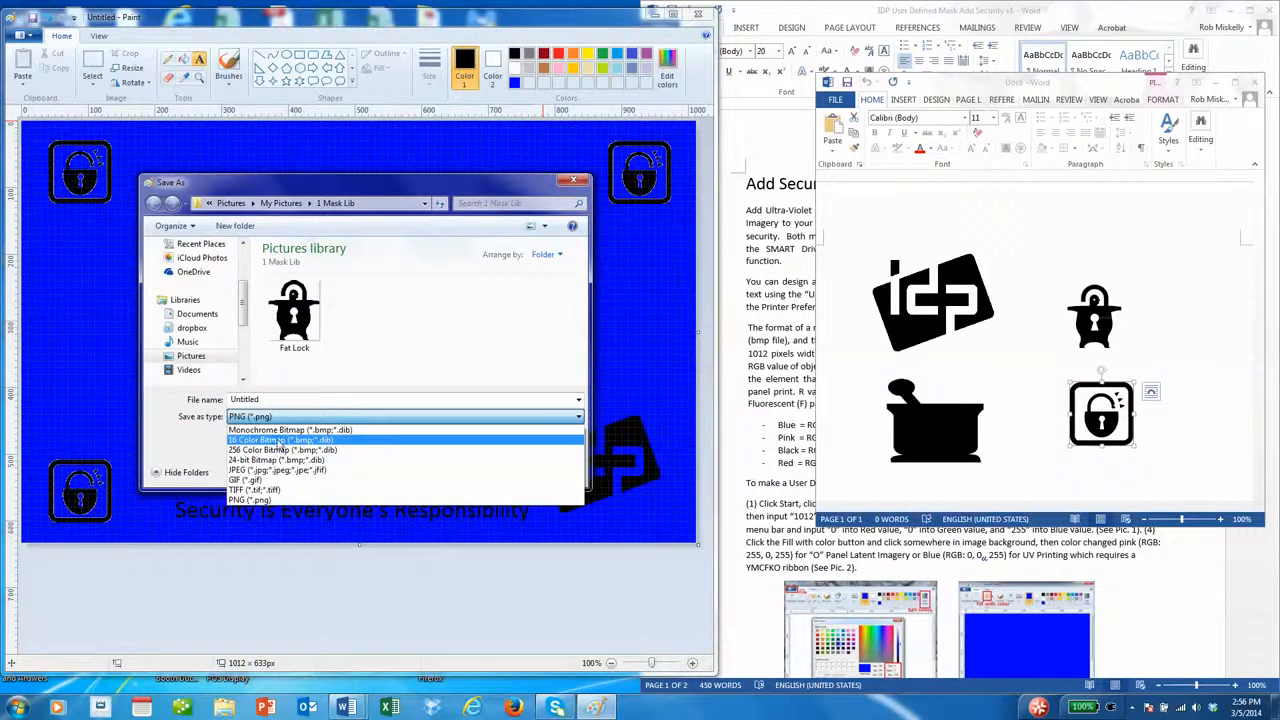
{"action": "left_click", "coordinate": [279, 441]}
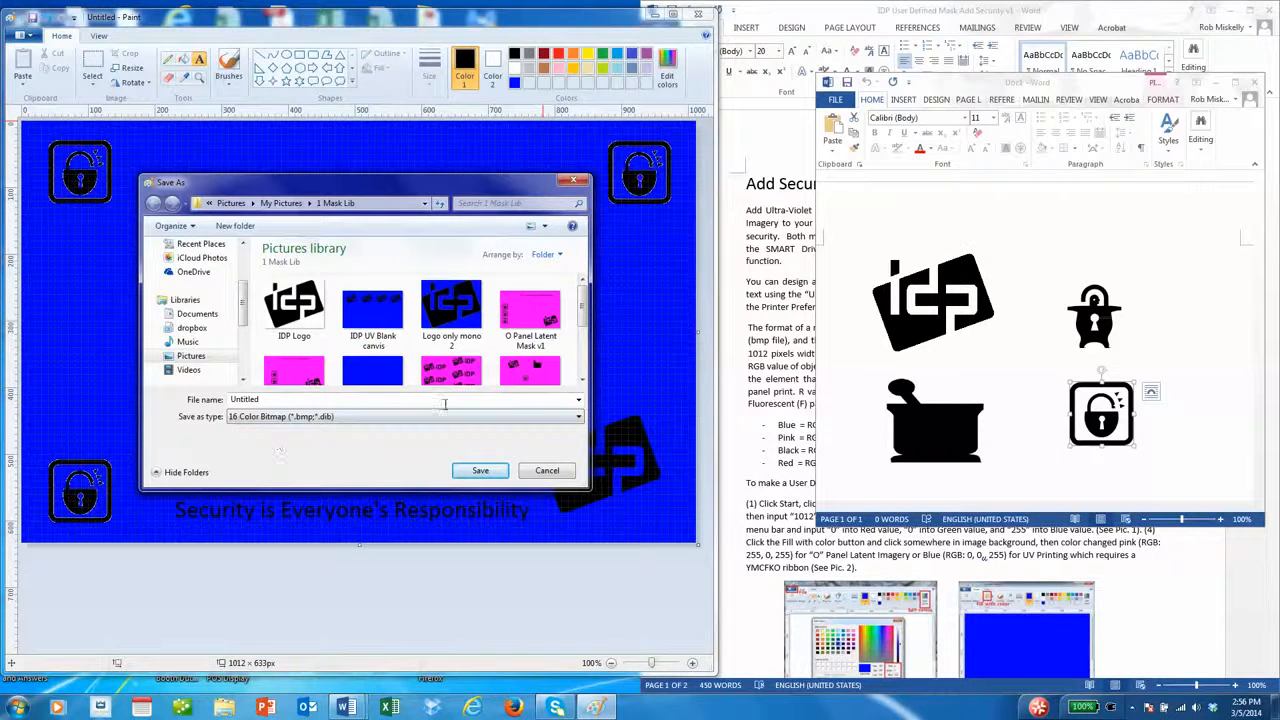
{"action": "left_click", "coordinate": [375, 319]}
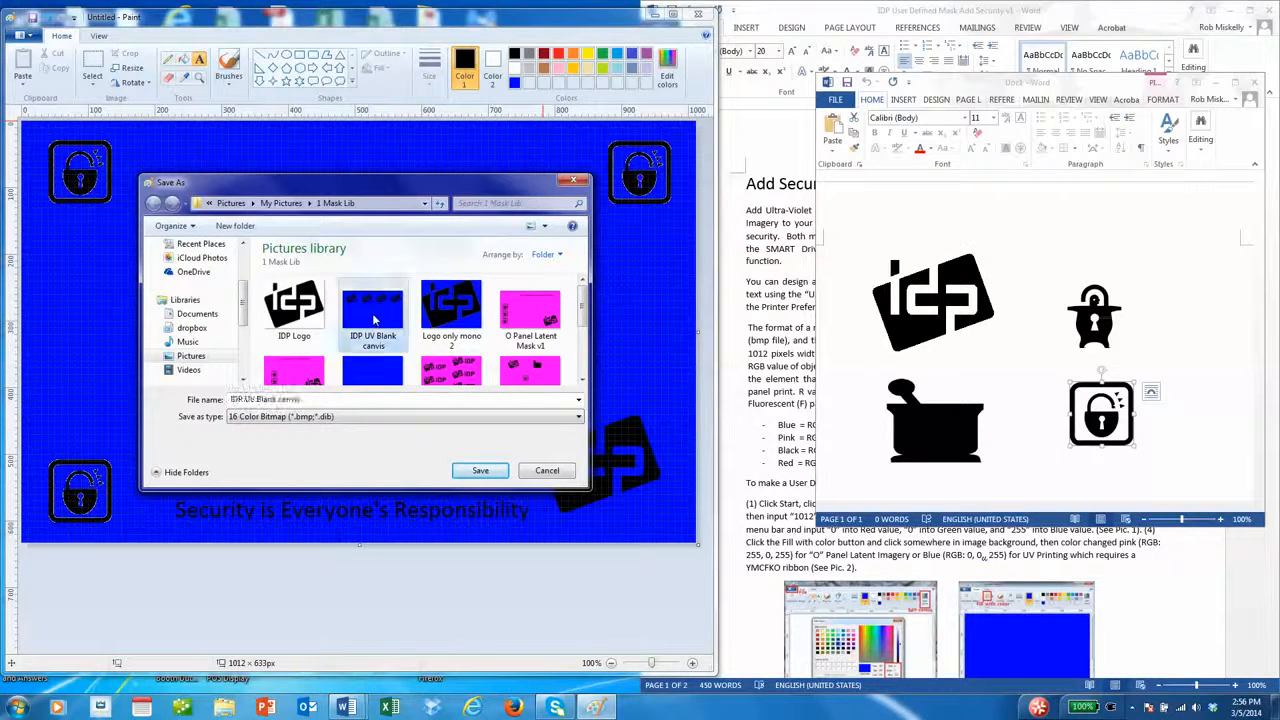
{"action": "left_click_drag", "start_coordinate": [583, 293], "coordinate": [585, 344]}
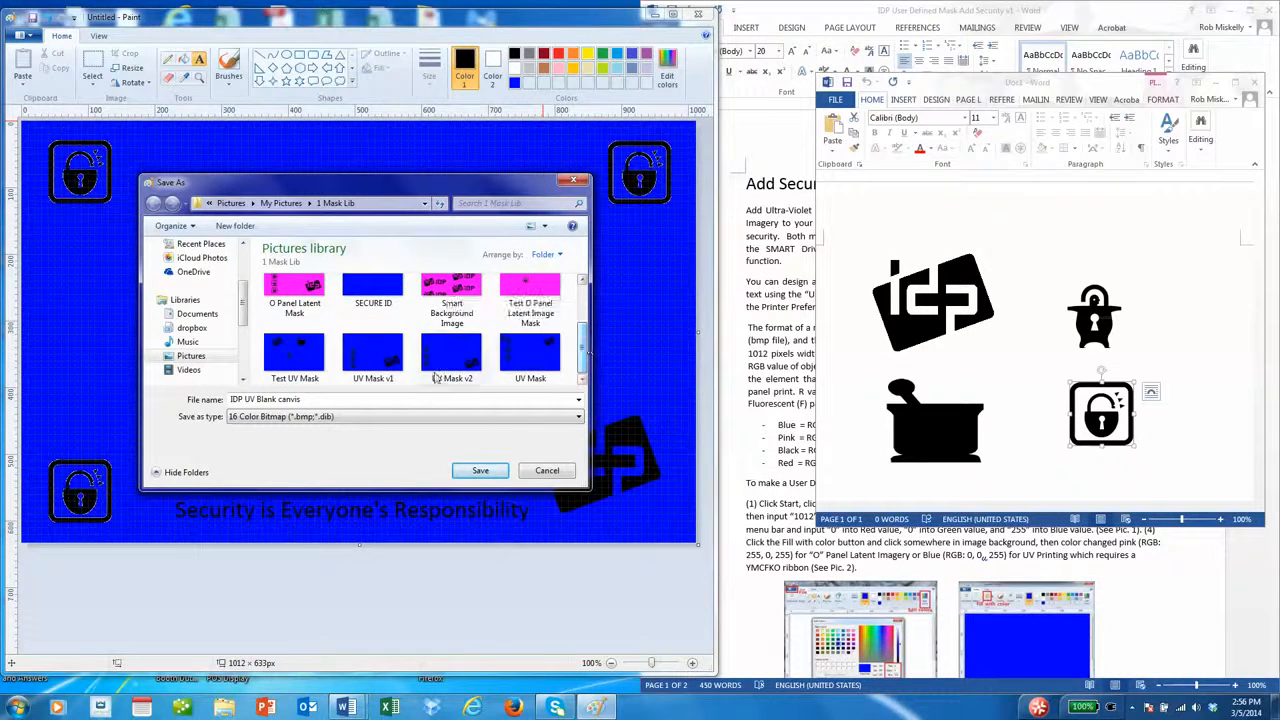
{"action": "left_click", "coordinate": [393, 364]}
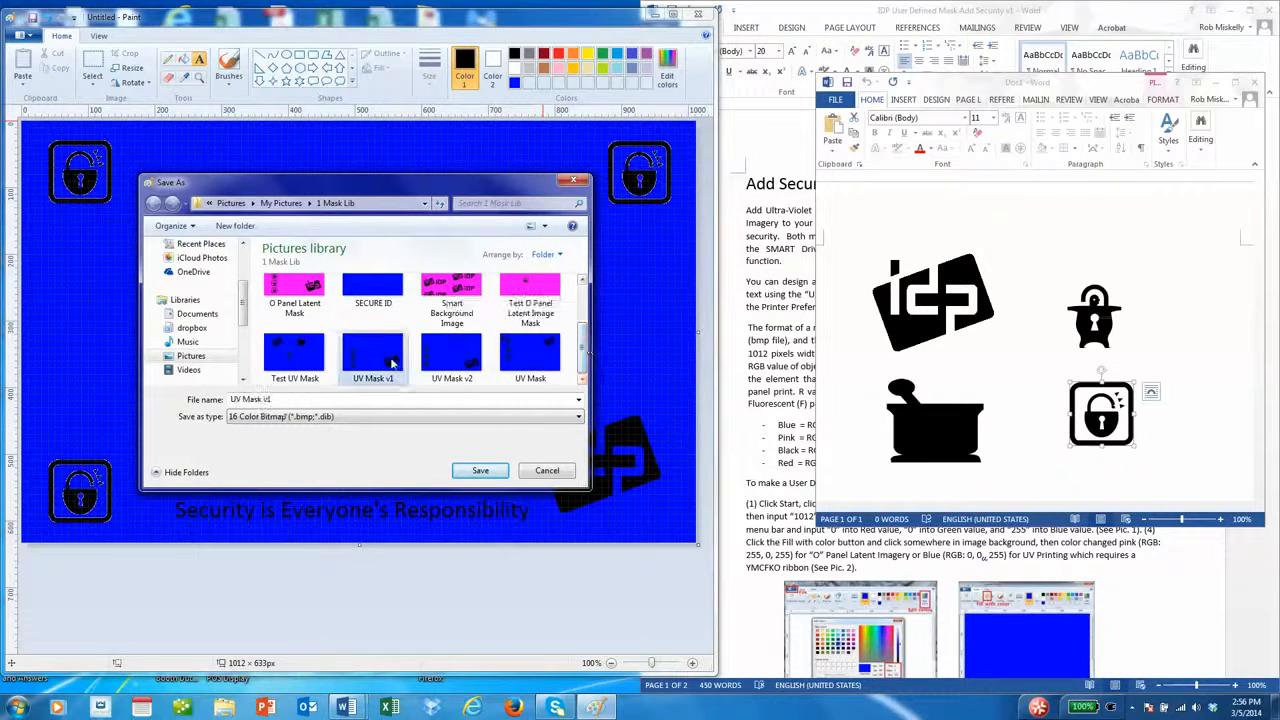
{"action": "left_click", "coordinate": [481, 471]}
{"action": "left_click", "coordinate": [669, 354]}
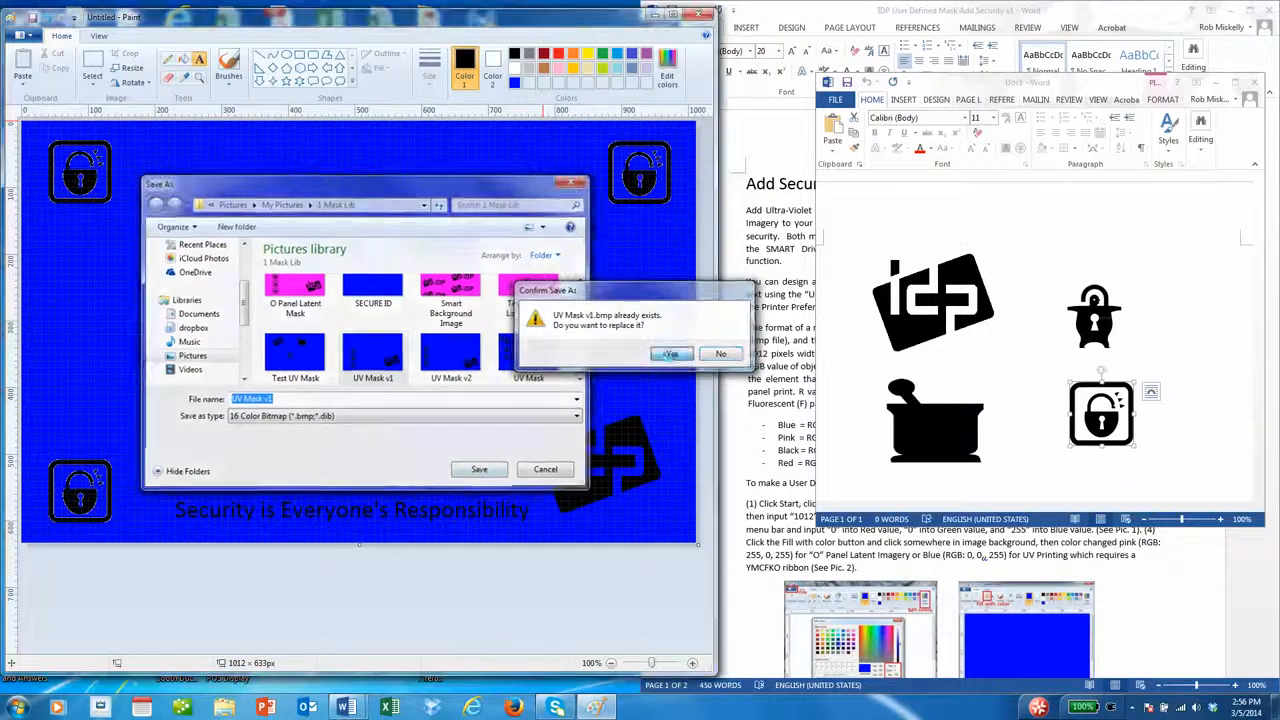
{"action": "left_click", "coordinate": [418, 382]}
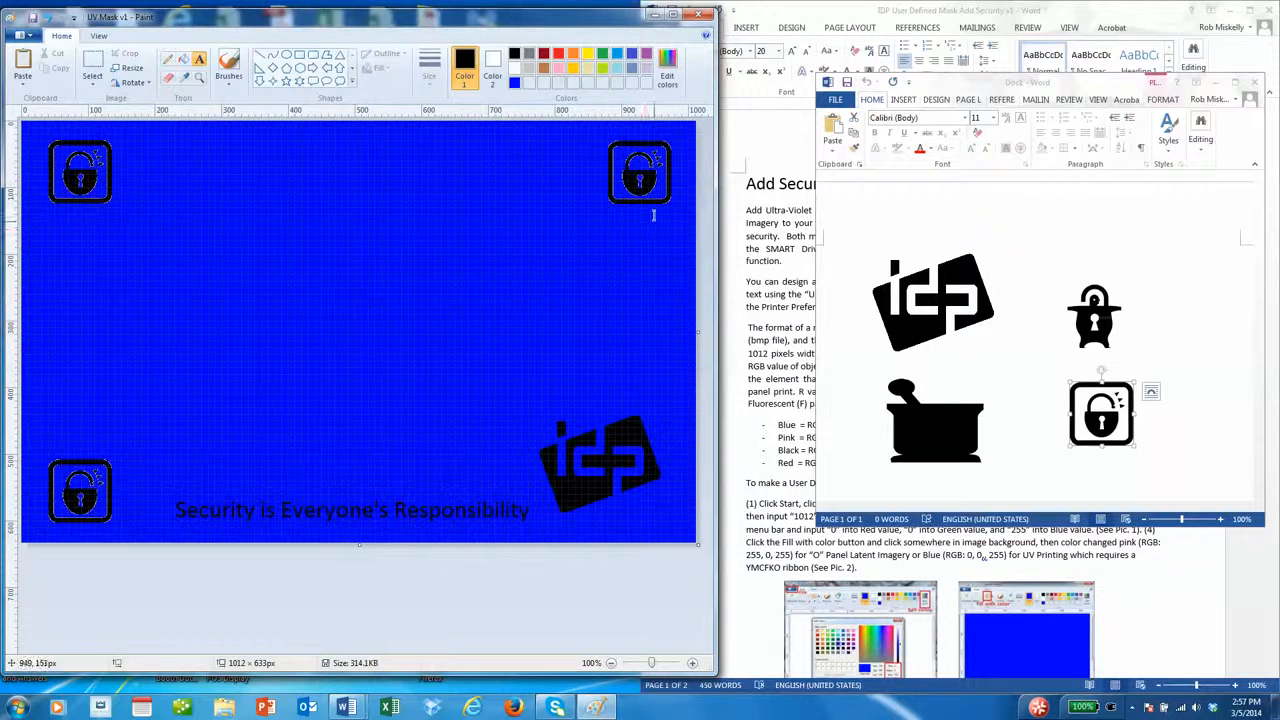
- Set pink (RGB 255, 0, 255) as the drawing colour and store it as a custom colour
{"action": "left_click", "coordinate": [666, 64]}
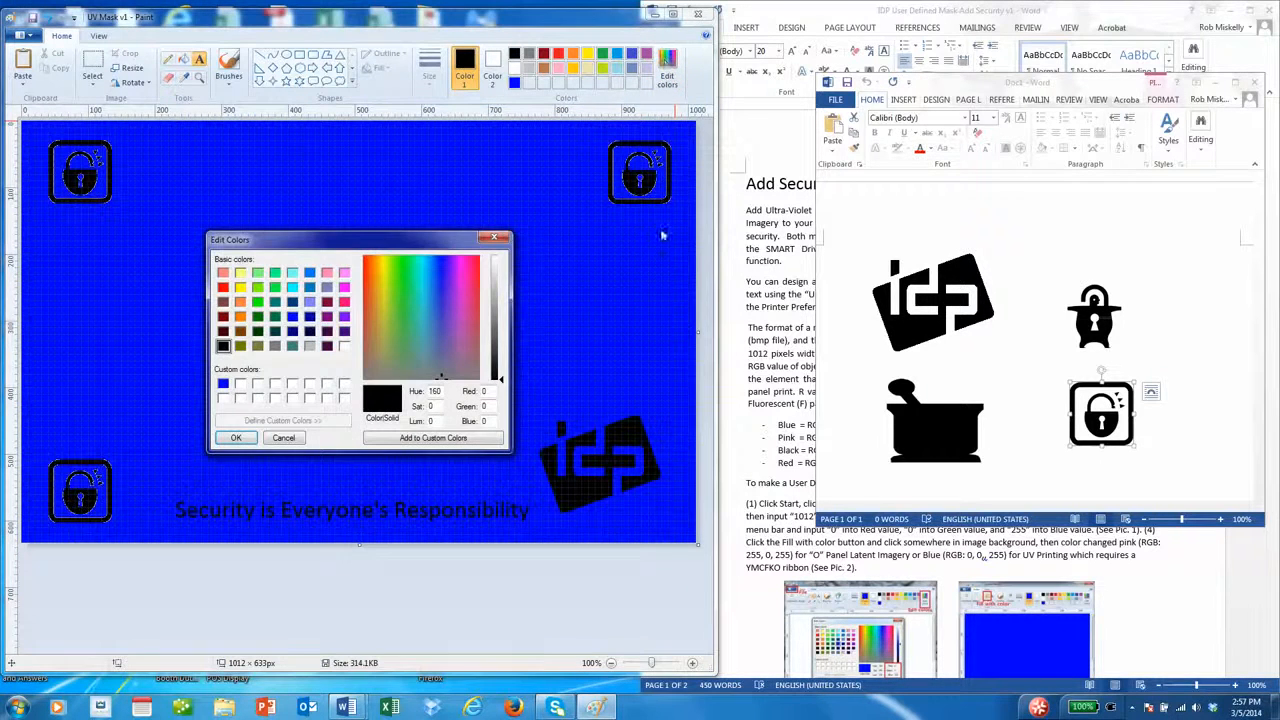
{"action": "double_click", "coordinate": [491, 391]}
{"action": "type", "text": "255"}
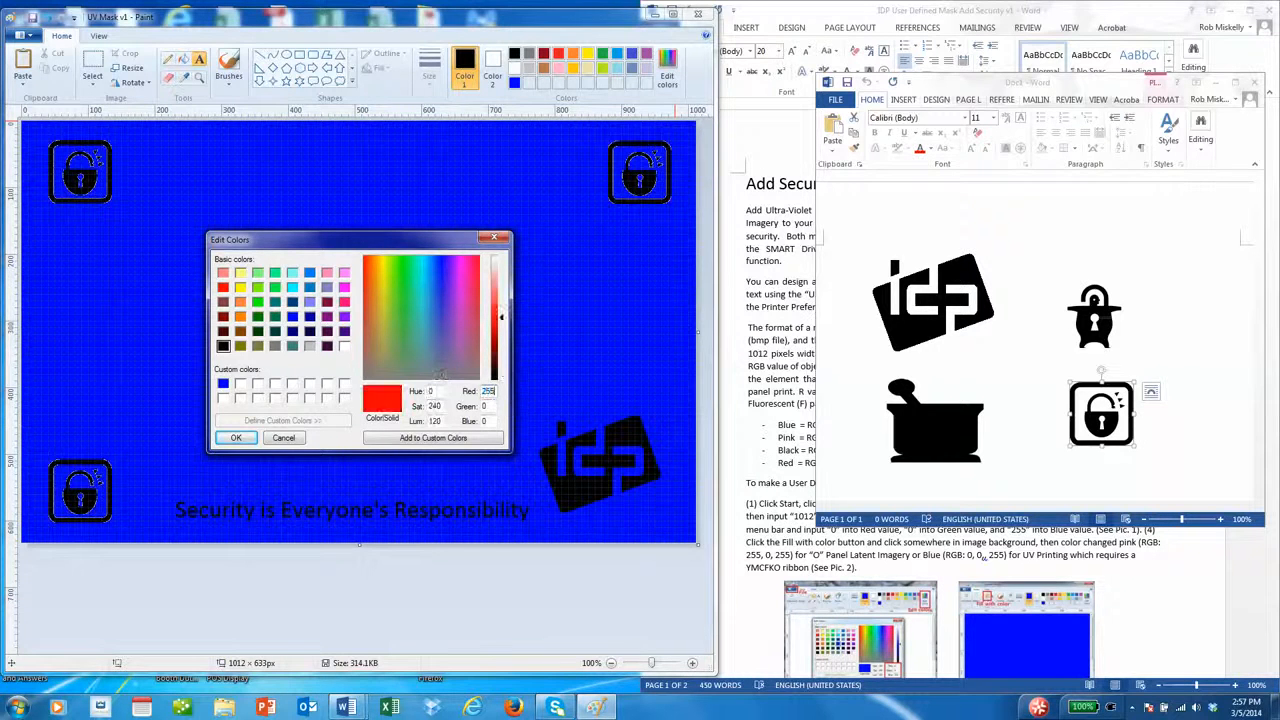
{"action": "key", "text": "Tab"}
{"action": "type", "text": "0"}
{"action": "key", "text": "Tab"}
{"action": "type", "text": "255"}
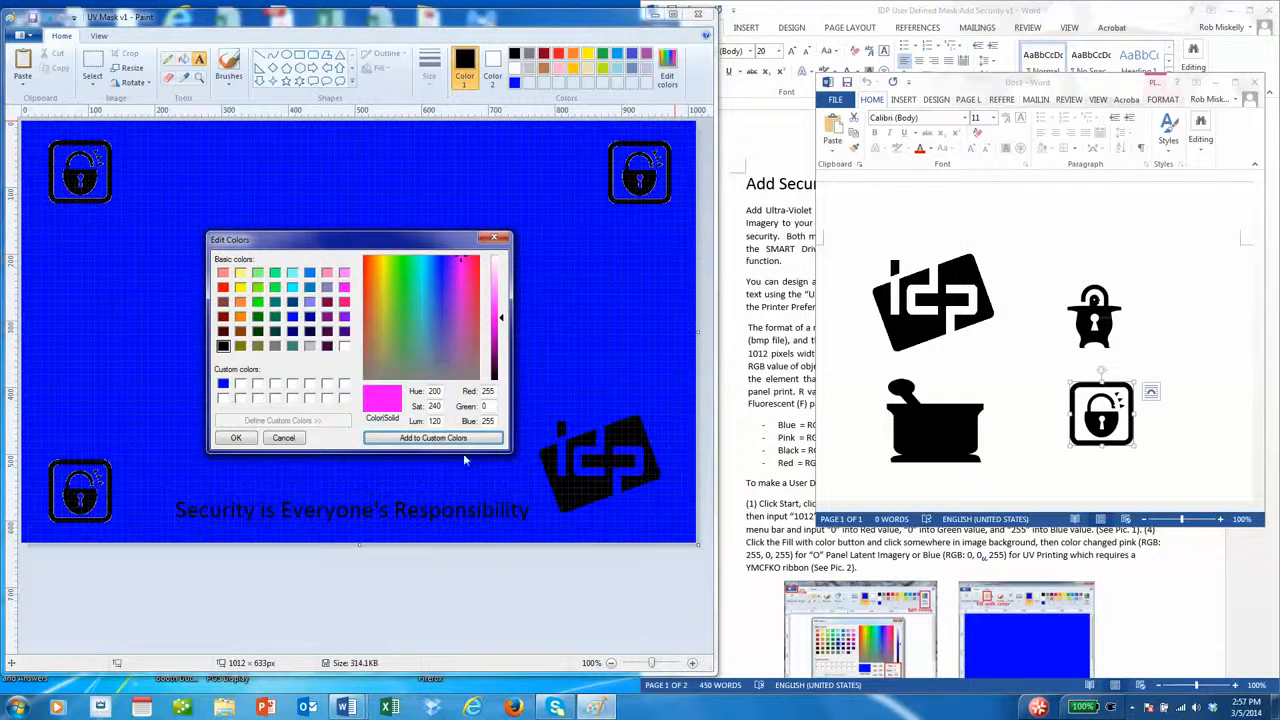
{"action": "left_click", "coordinate": [460, 440]}
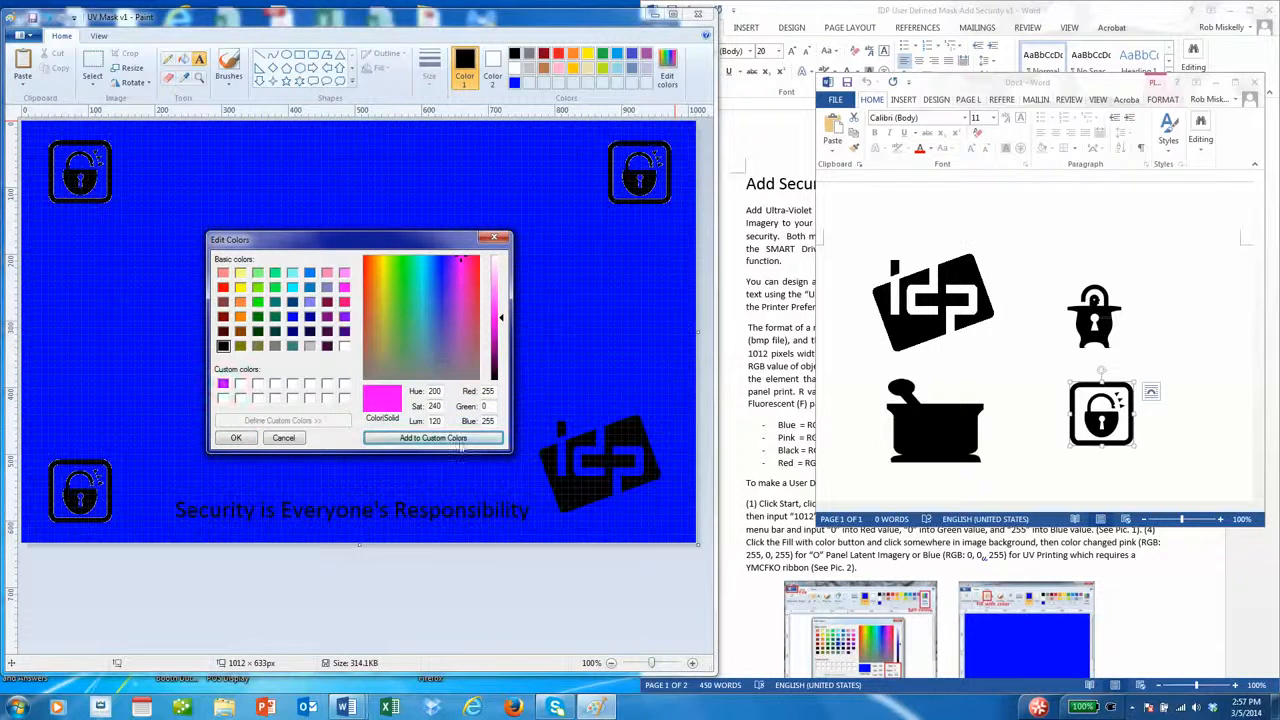
{"action": "left_click", "coordinate": [236, 438]}
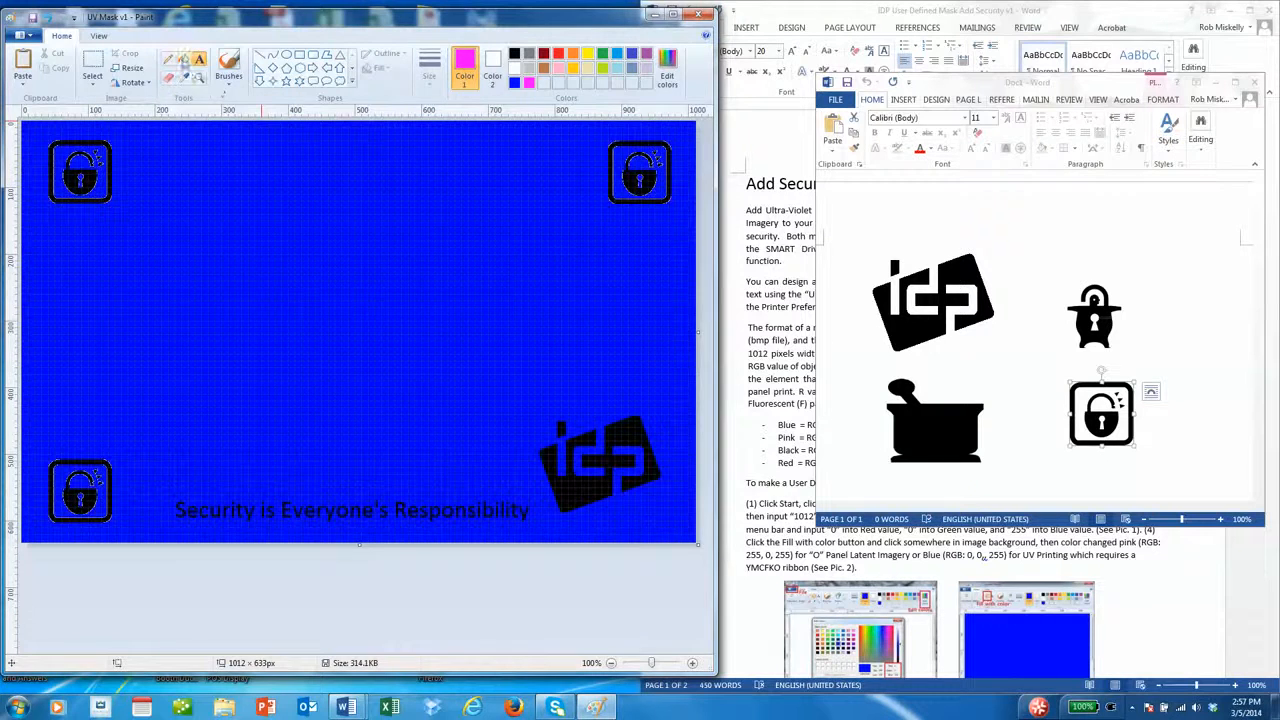
- Fill the blue background and the areas inside the three padlocks with pink
{"action": "left_click", "coordinate": [183, 59]}
{"action": "left_click", "coordinate": [266, 196]}
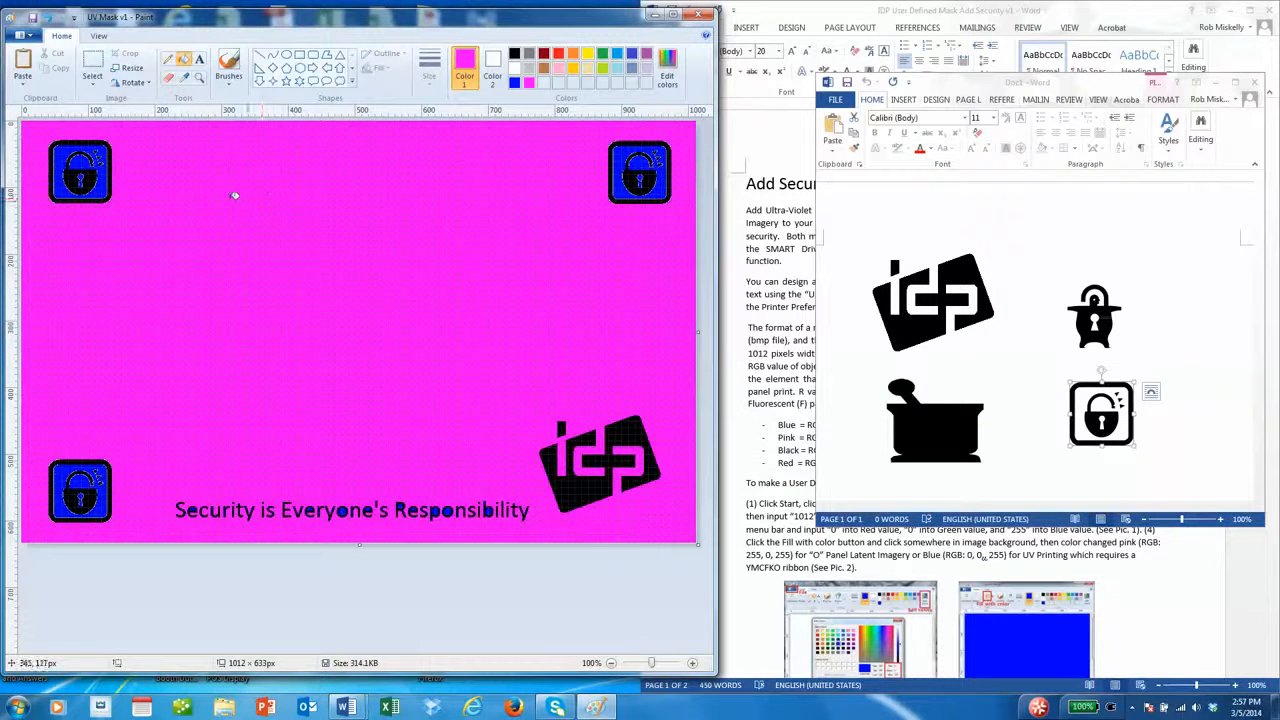
{"action": "left_click", "coordinate": [80, 166]}
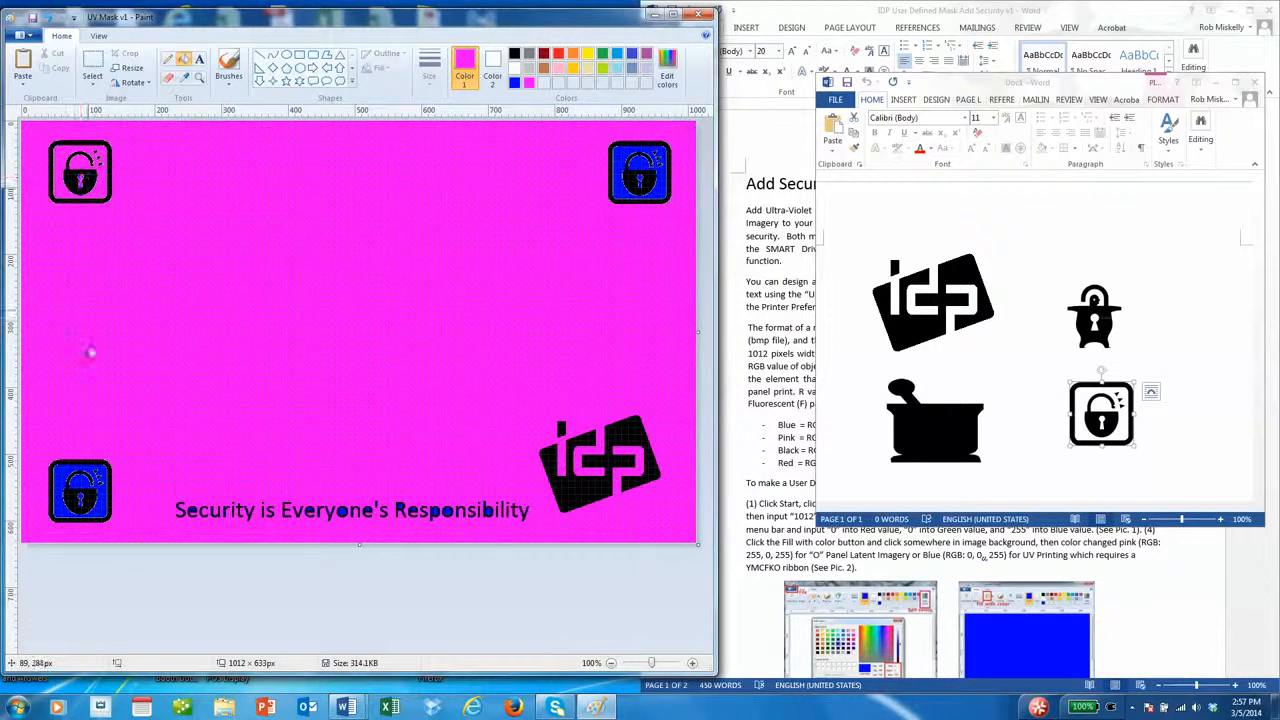
{"action": "left_click", "coordinate": [68, 468]}
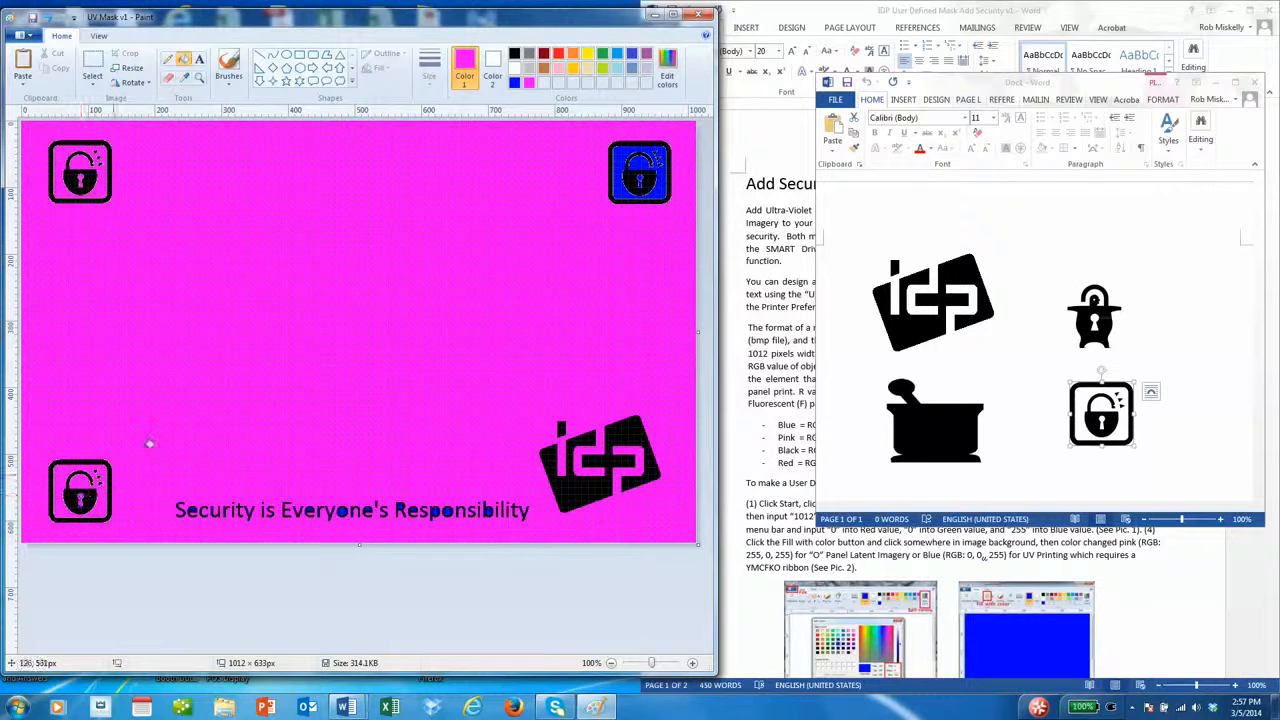
{"action": "left_click", "coordinate": [625, 160]}
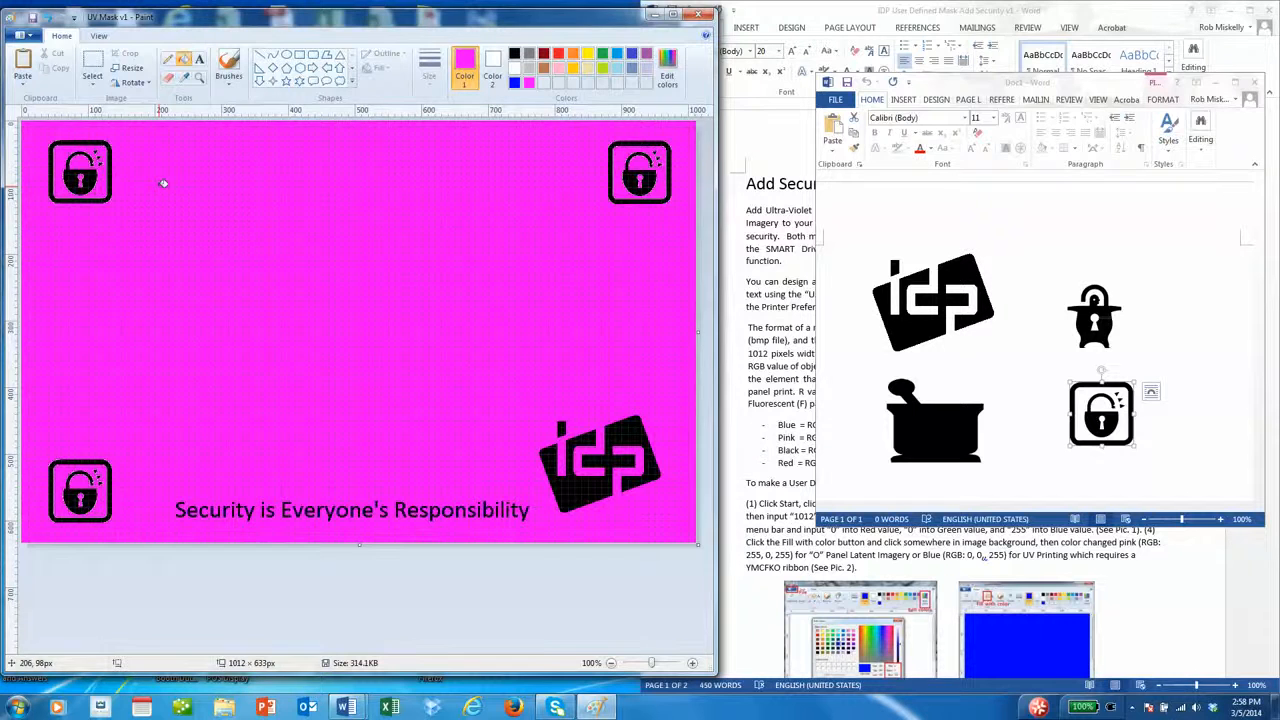
- Save the pink mask over the existing 'O Panel Latent Mask v1.bmp' file, confirming the replacement
{"action": "left_click", "coordinate": [22, 35]}
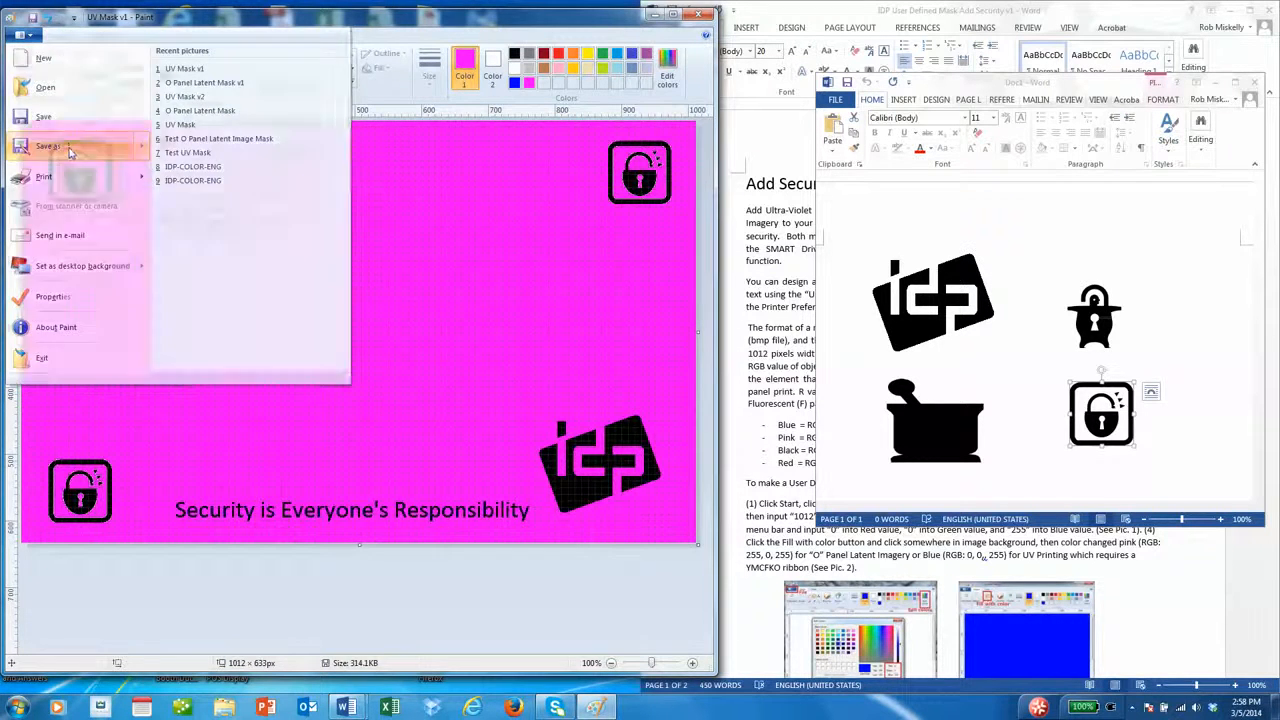
{"action": "left_click", "coordinate": [44, 146]}
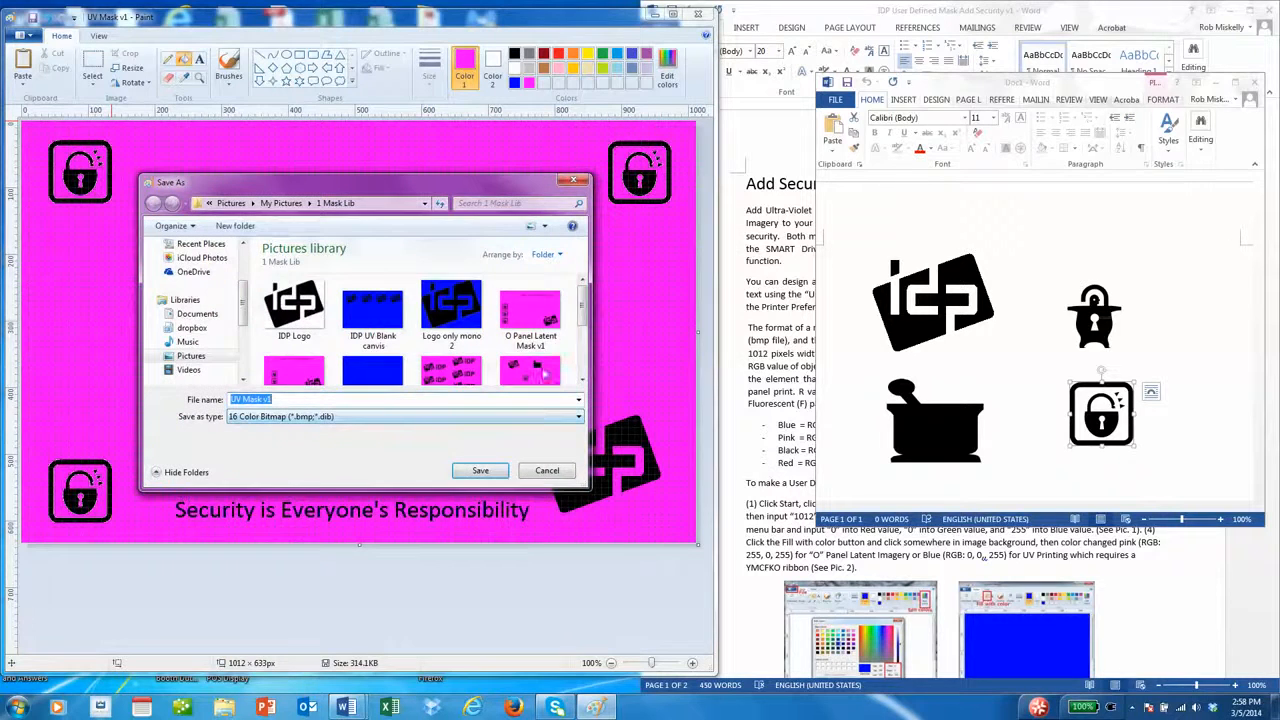
{"action": "left_click", "coordinate": [547, 322]}
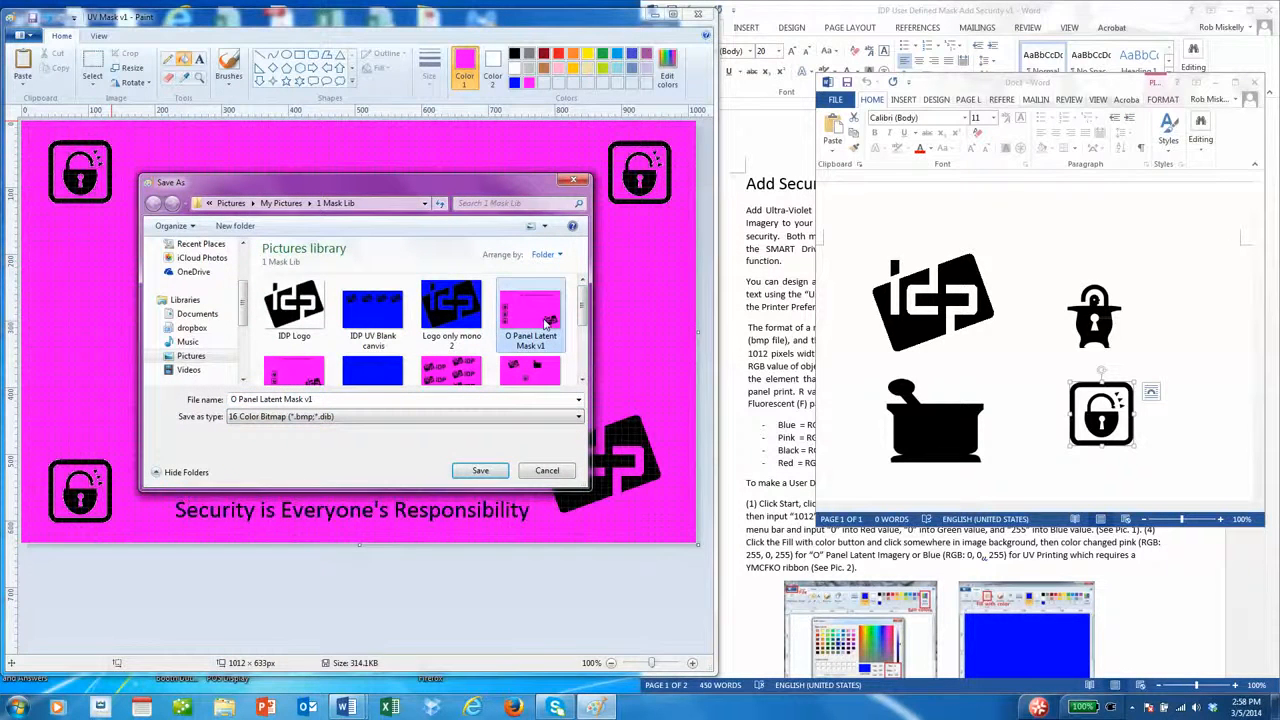
{"action": "left_click", "coordinate": [481, 473]}
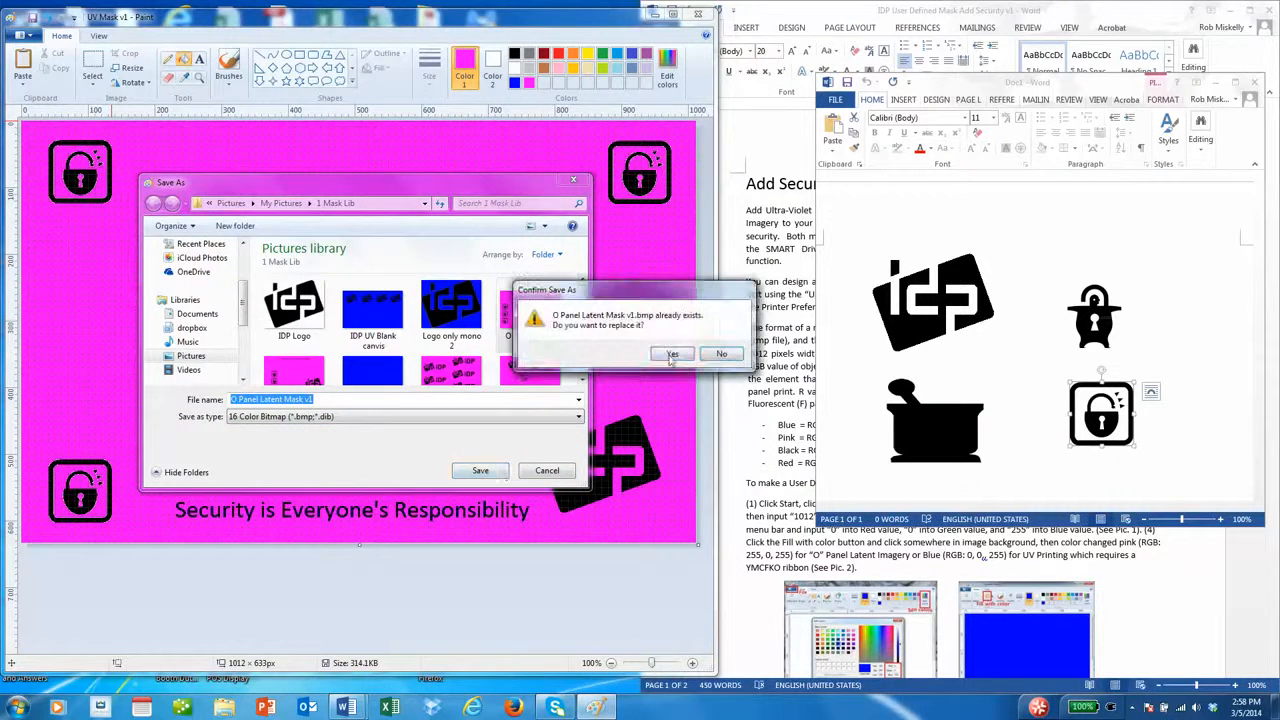
{"action": "left_click", "coordinate": [673, 352]}
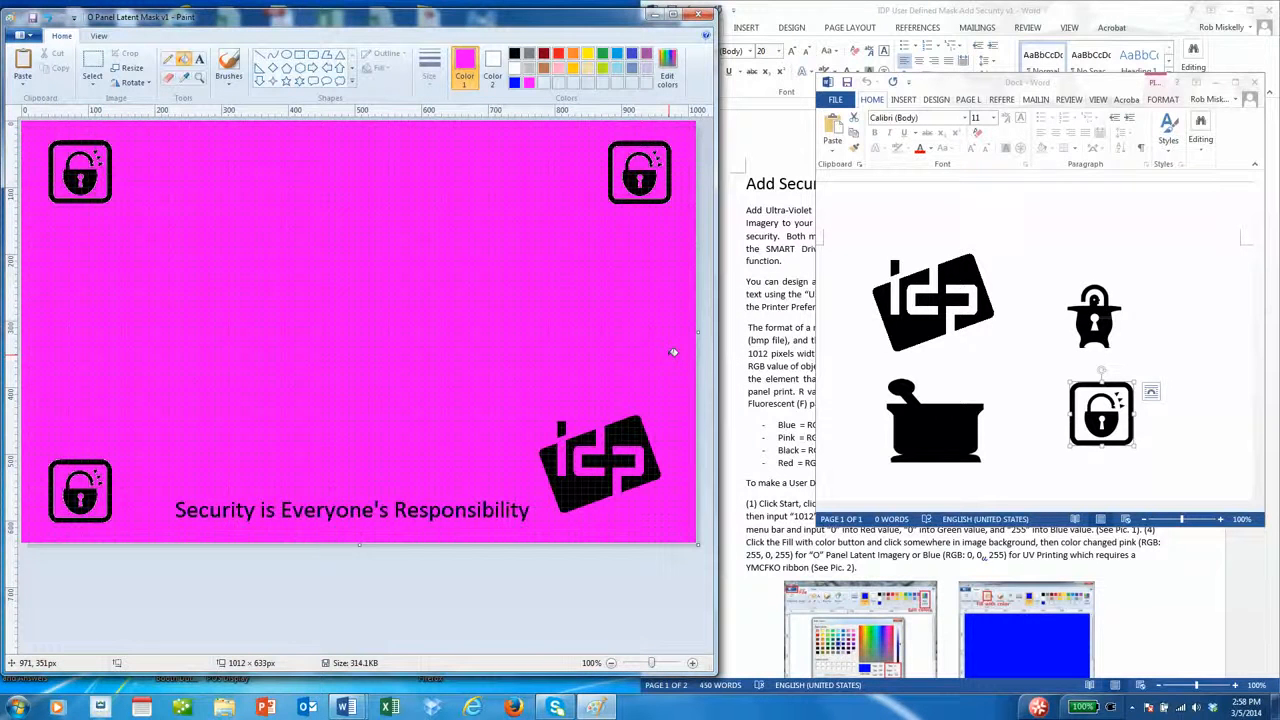
- Open Devices and Printers from Start and select the IDP SMART-50 Card Printer
{"action": "left_click", "coordinate": [18, 706]}
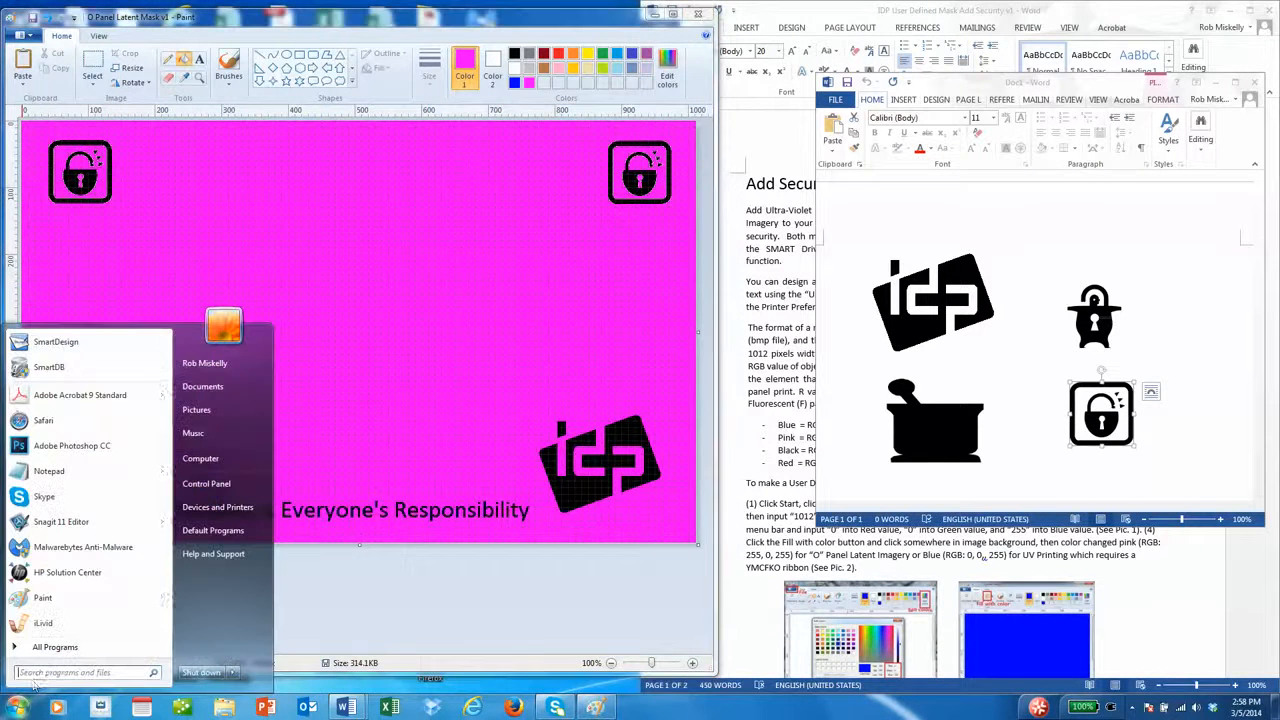
{"action": "left_click", "coordinate": [226, 507]}
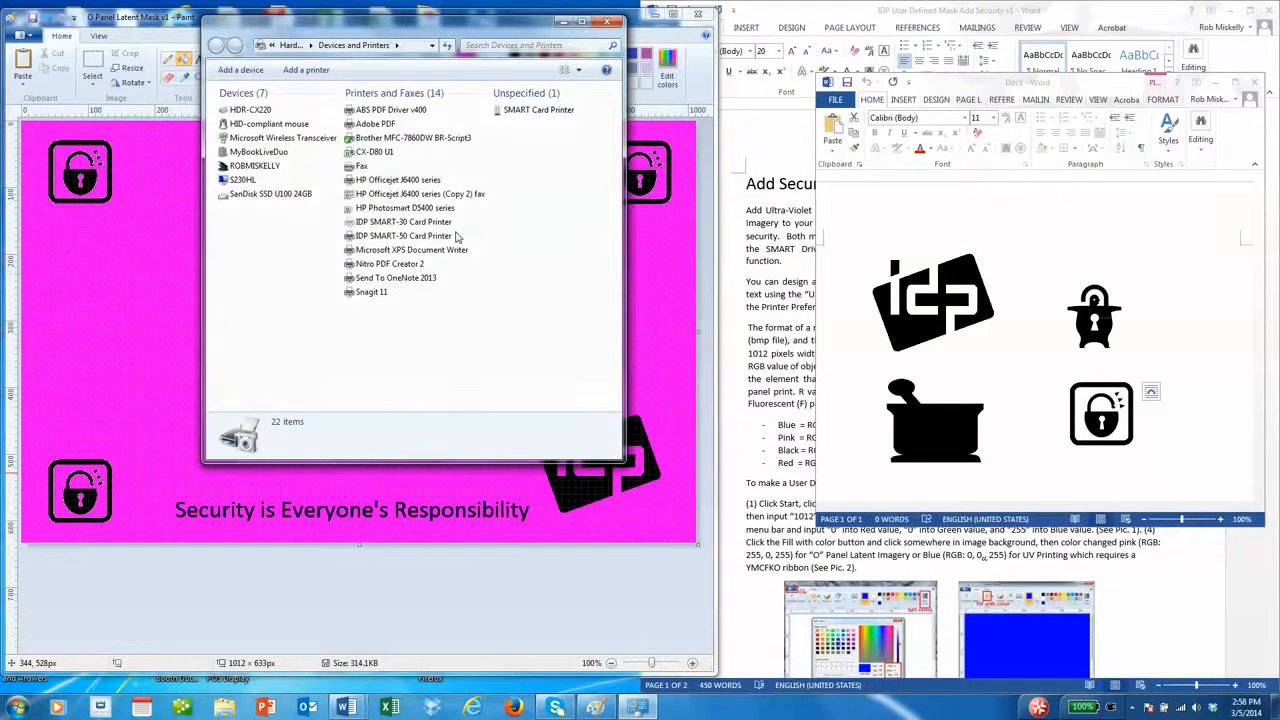
{"action": "left_click", "coordinate": [411, 238]}
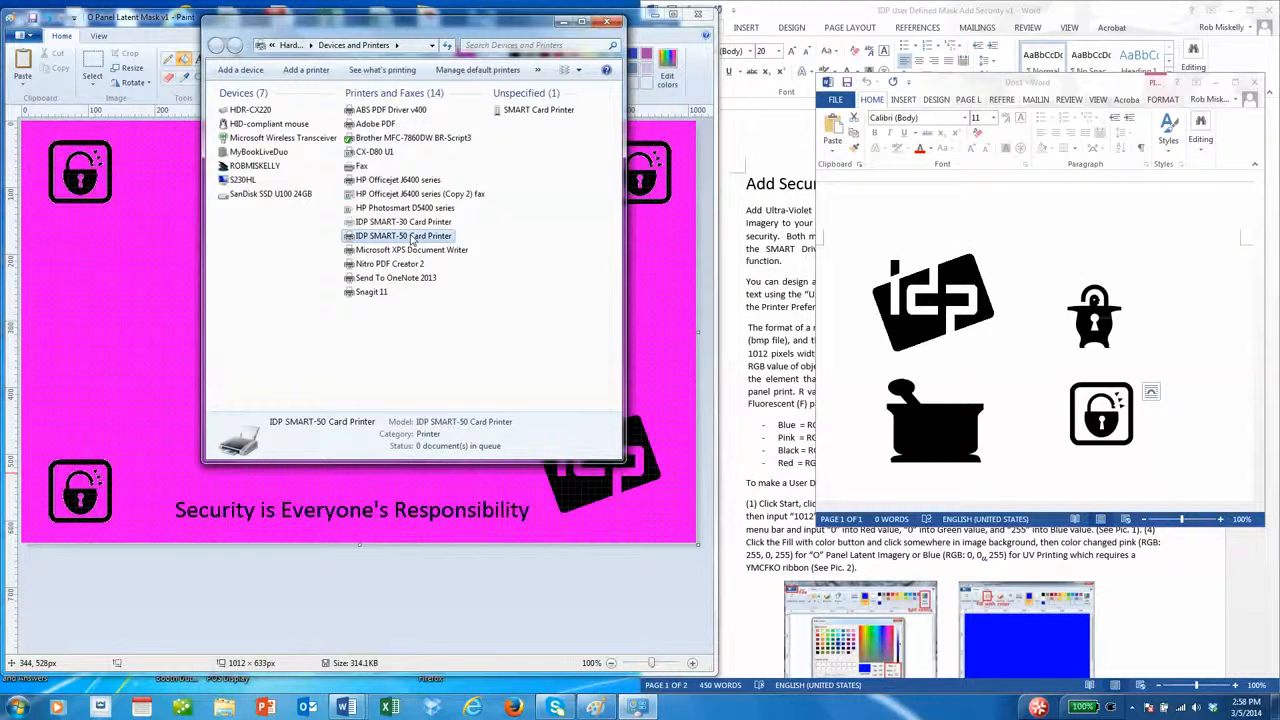
- In the SMART-50 printing preferences, set the laminator Overlay to Use and apply it
{"action": "right_click", "coordinate": [411, 238]}
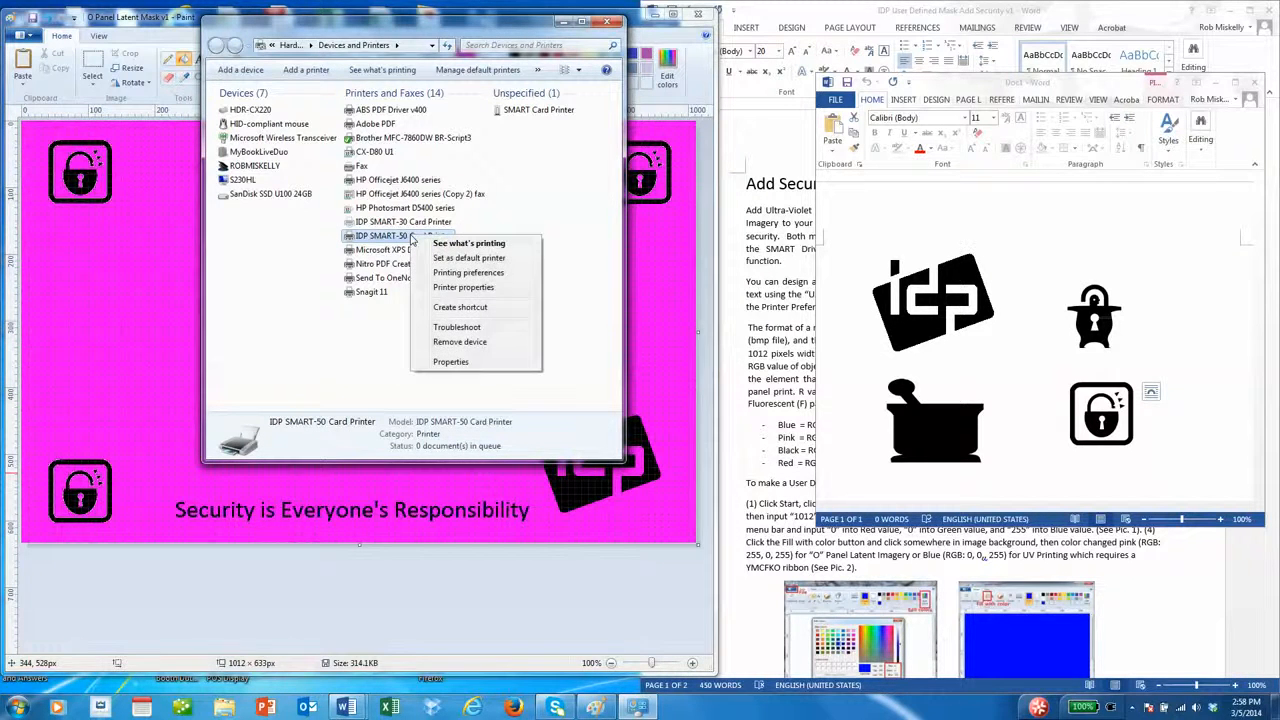
{"action": "left_click", "coordinate": [498, 273]}
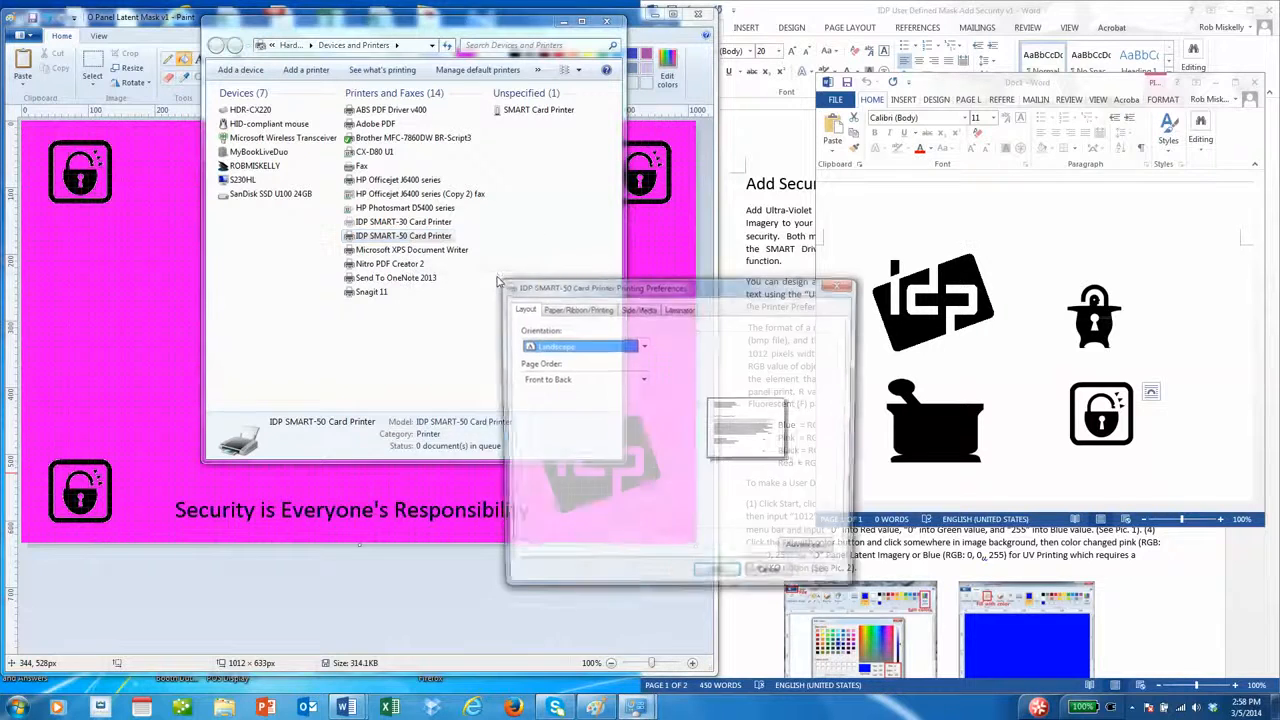
{"action": "left_click", "coordinate": [679, 309]}
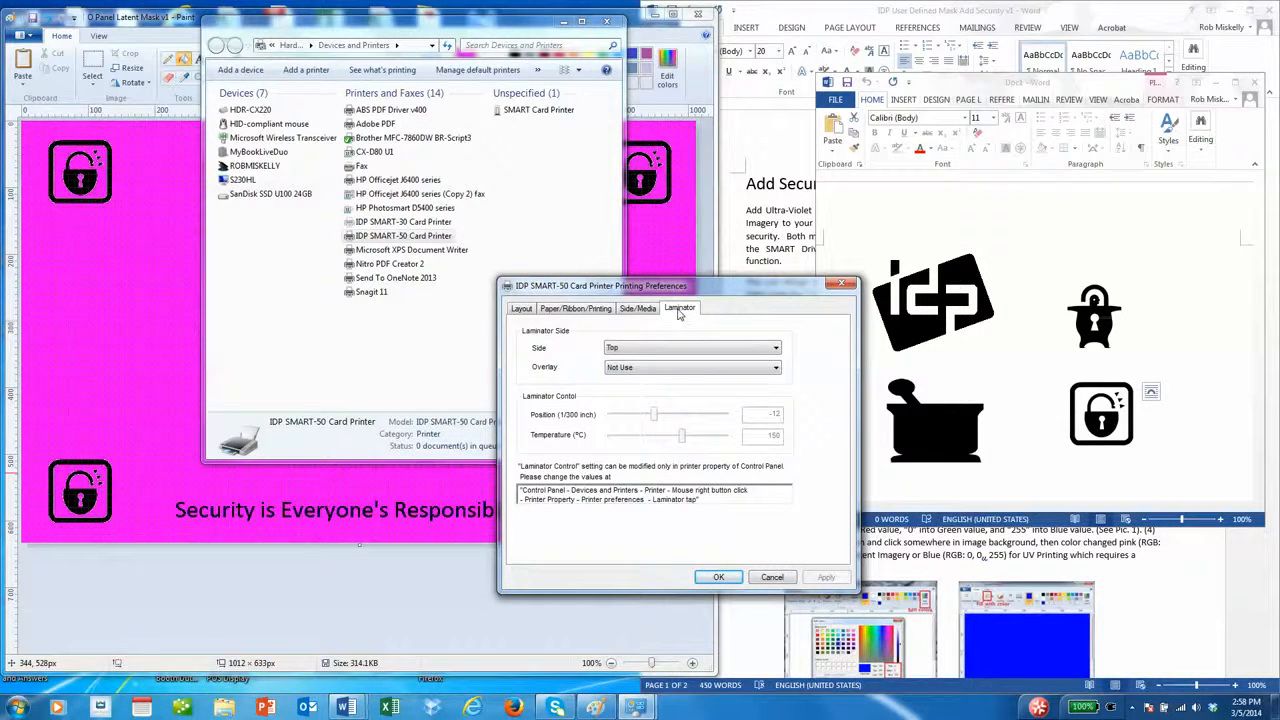
{"action": "left_click", "coordinate": [662, 368]}
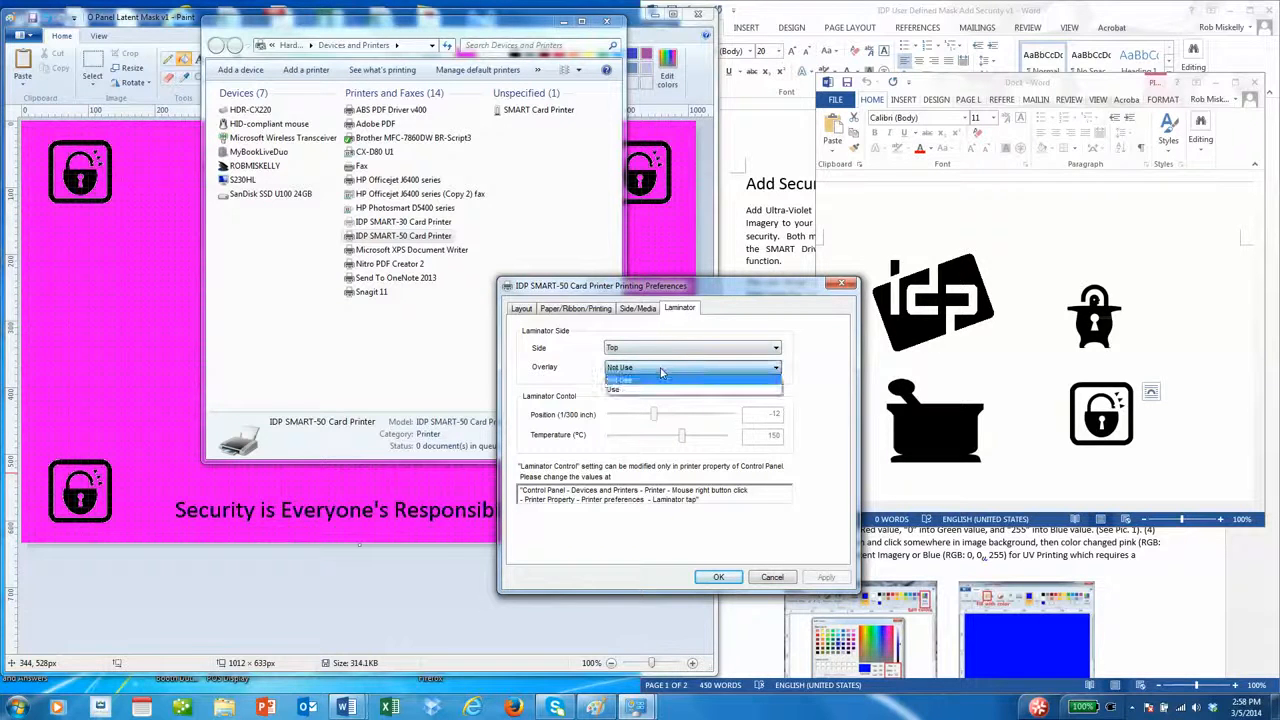
{"action": "left_click", "coordinate": [649, 391]}
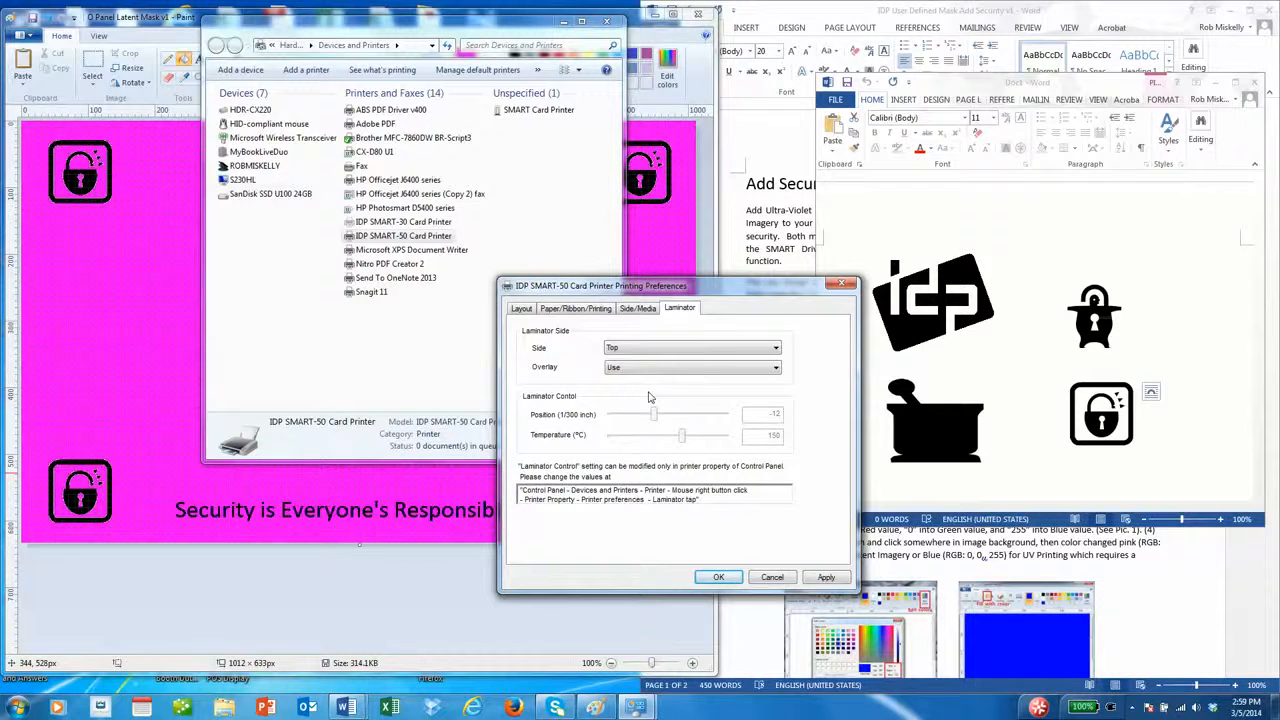
{"action": "left_click", "coordinate": [826, 577]}
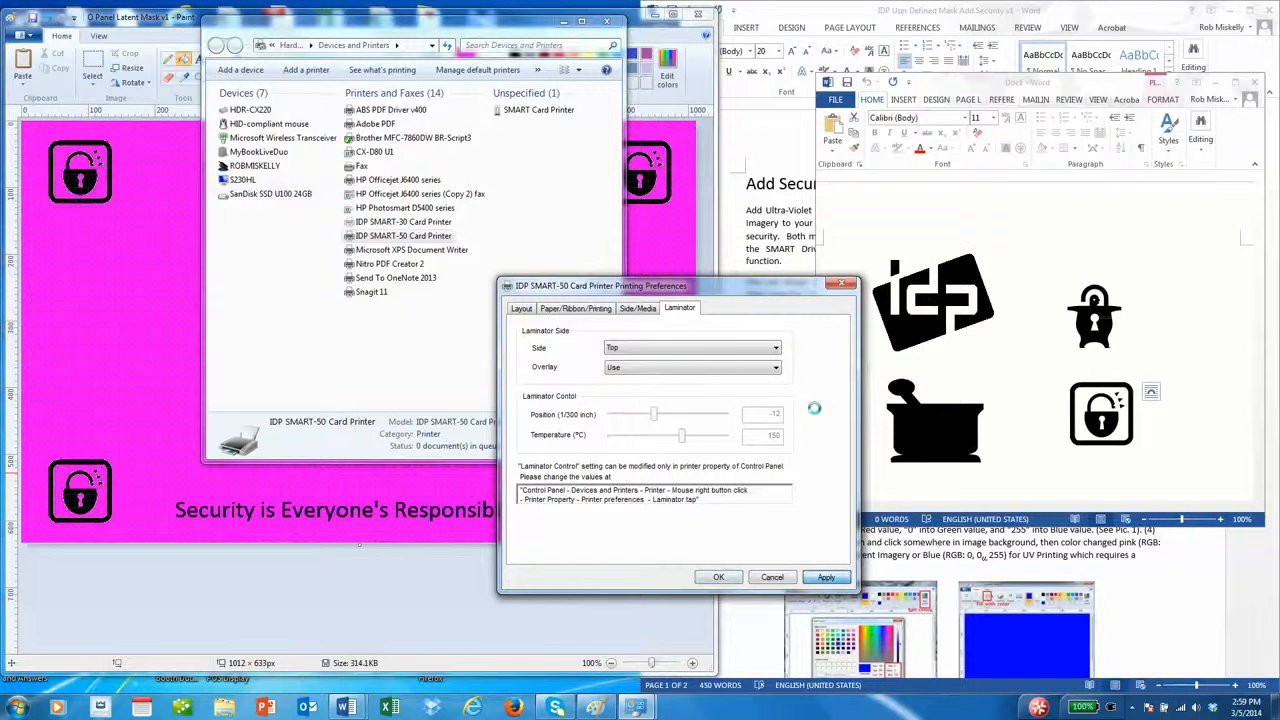
{"action": "left_click", "coordinate": [632, 310]}
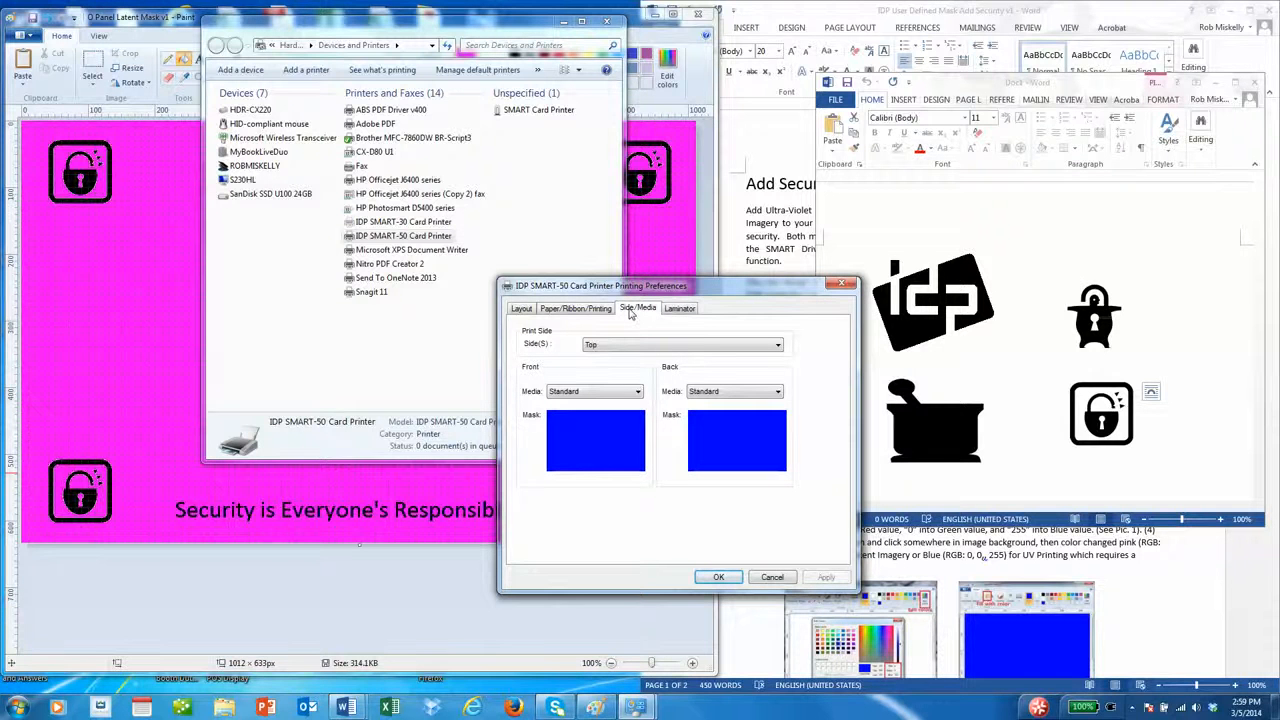
- Set Front Media to User Defined Card with the 'O Panel Latent Mask' image and apply
{"action": "left_click", "coordinate": [591, 392]}
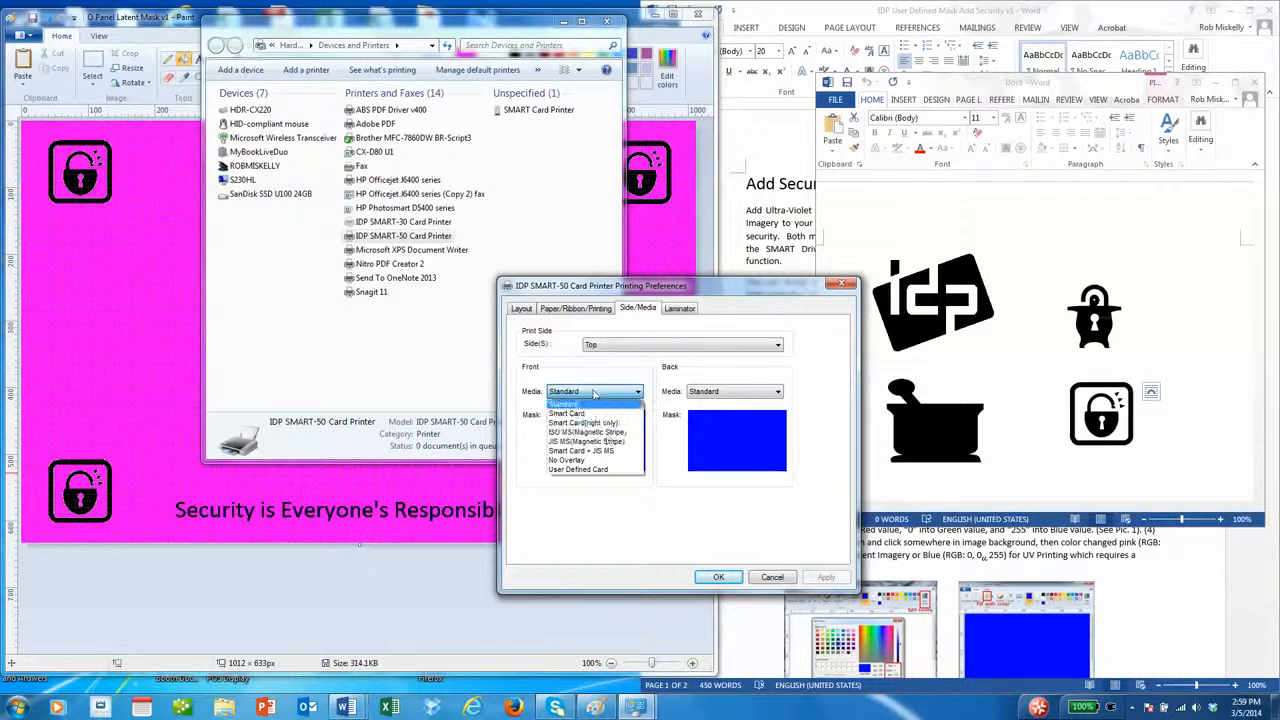
{"action": "left_click", "coordinate": [608, 470]}
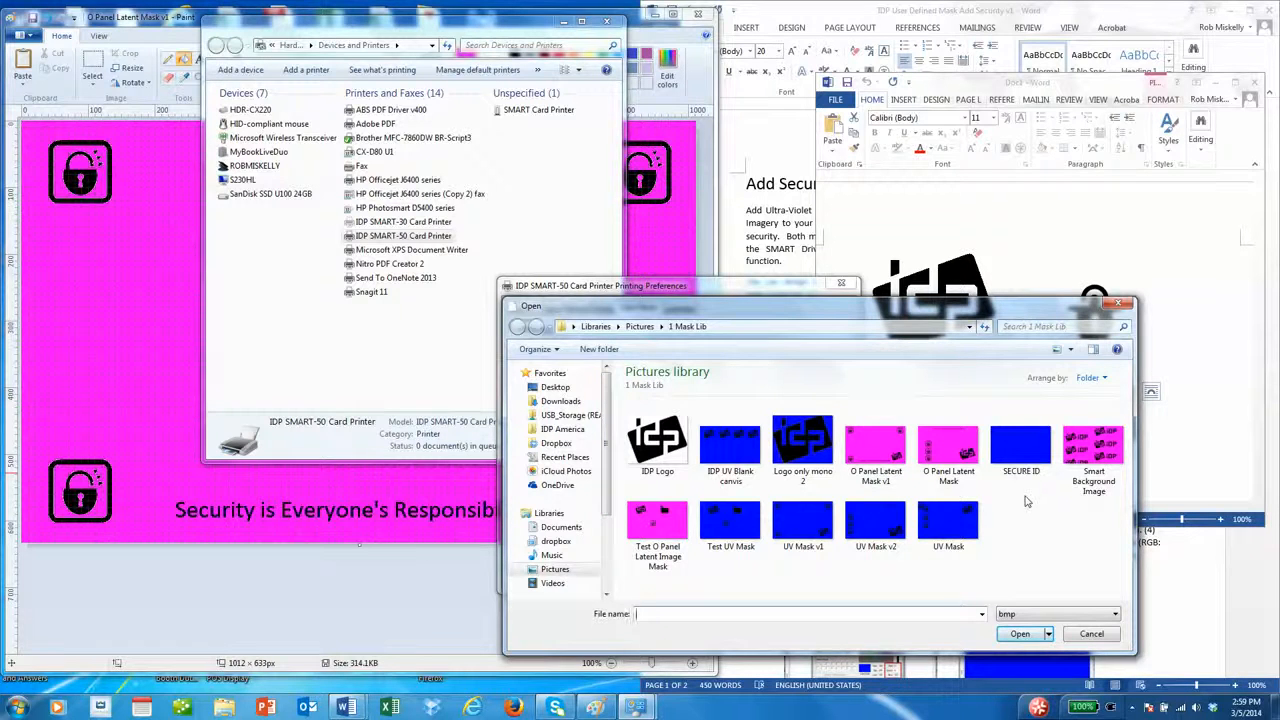
{"action": "left_click", "coordinate": [947, 470]}
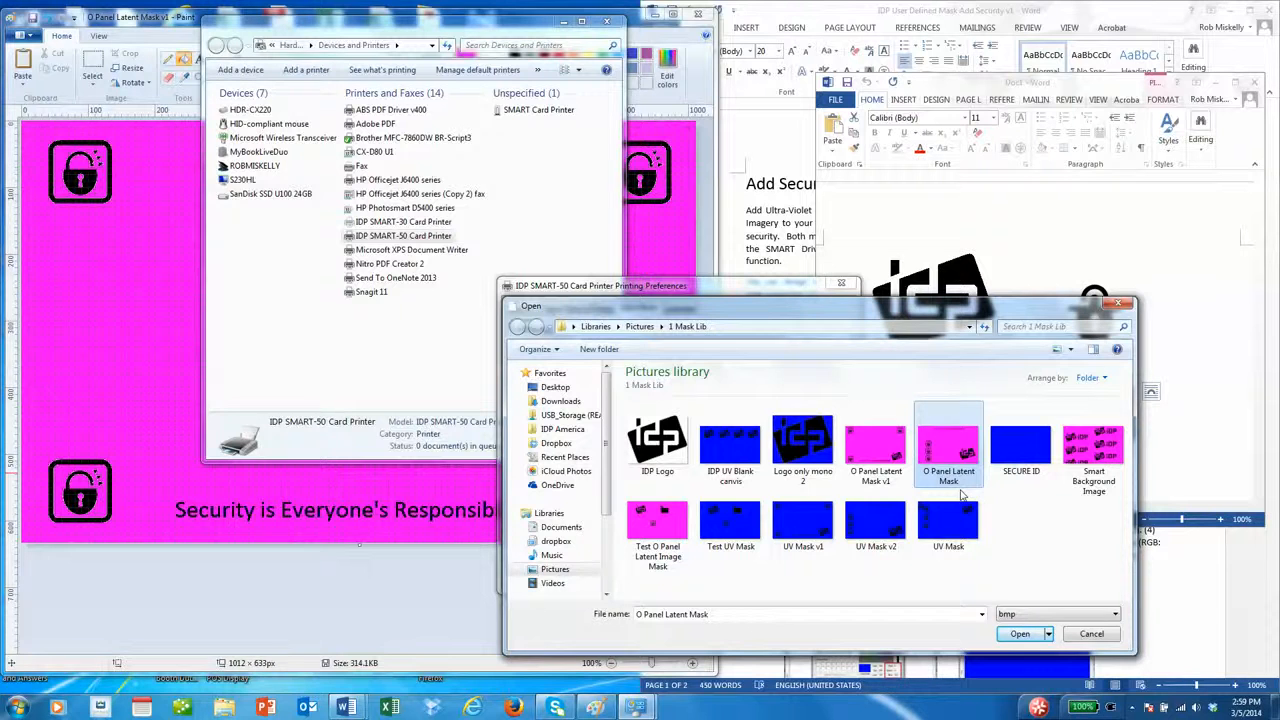
{"action": "left_click", "coordinate": [1019, 636]}
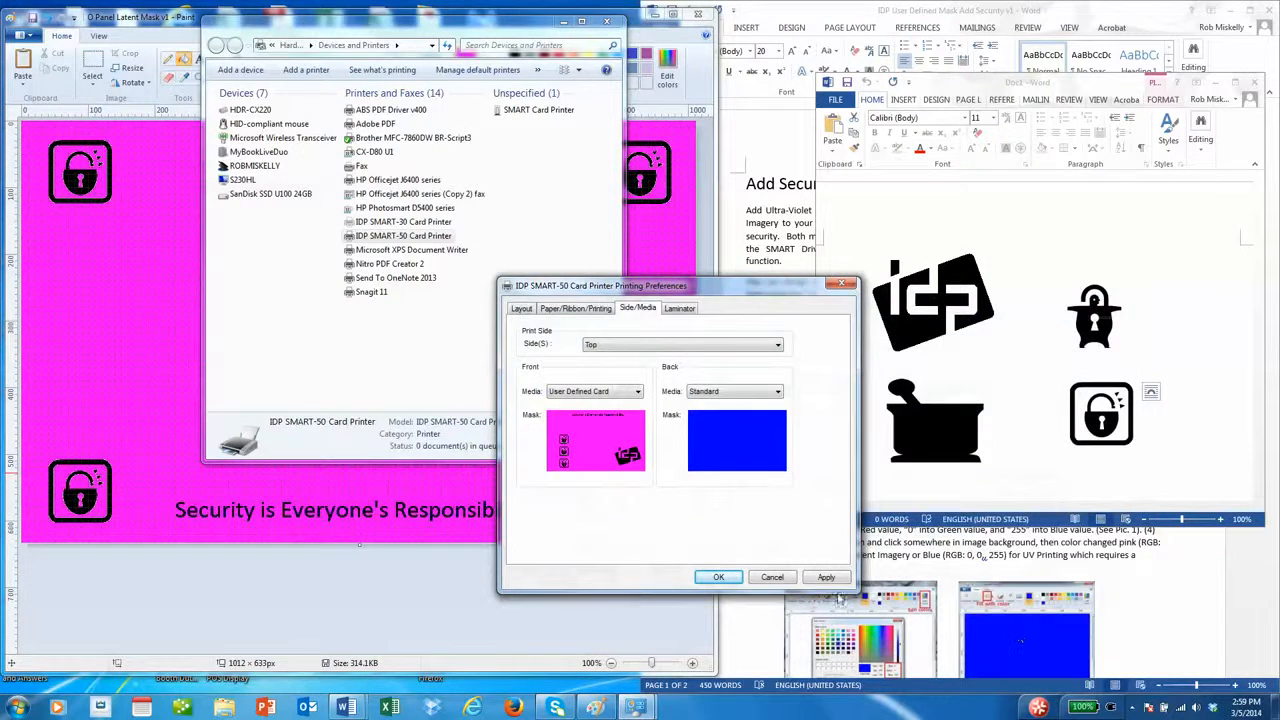
{"action": "left_click", "coordinate": [830, 578]}
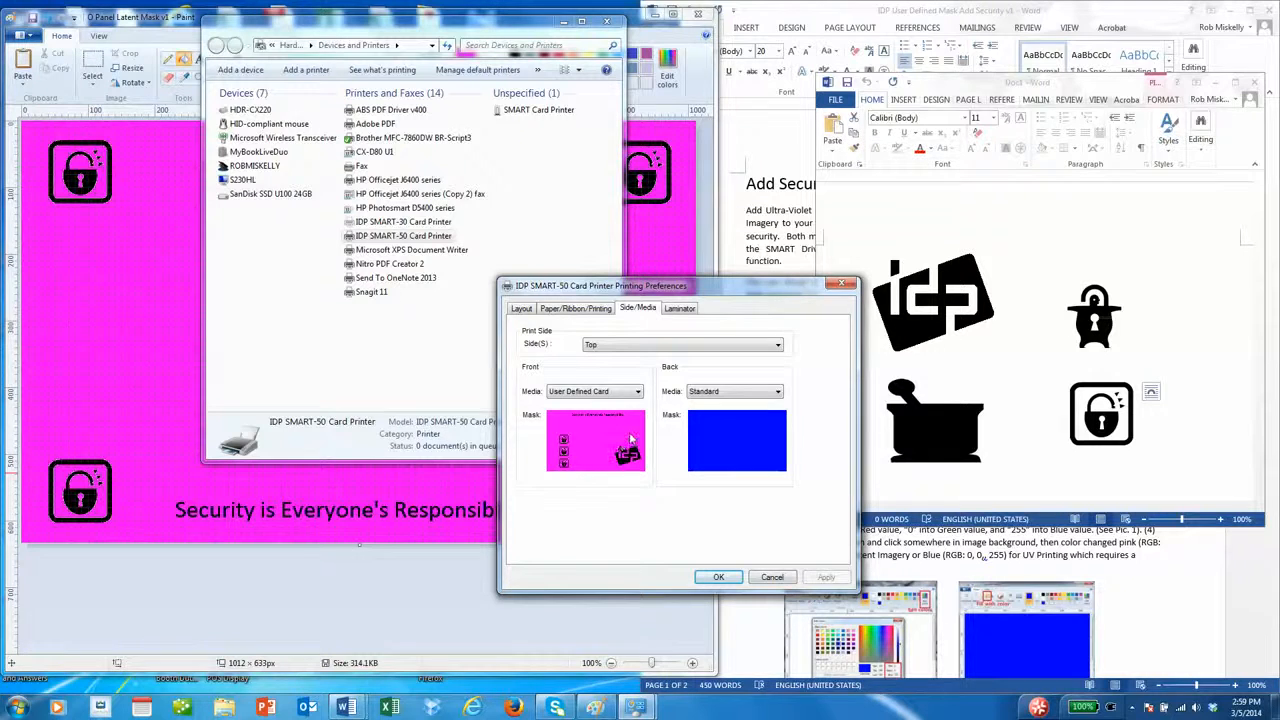
- Reload User Defined Card with the 'UV Mask v1' image as front mask, apply and confirm with OK
{"action": "left_click", "coordinate": [620, 392]}
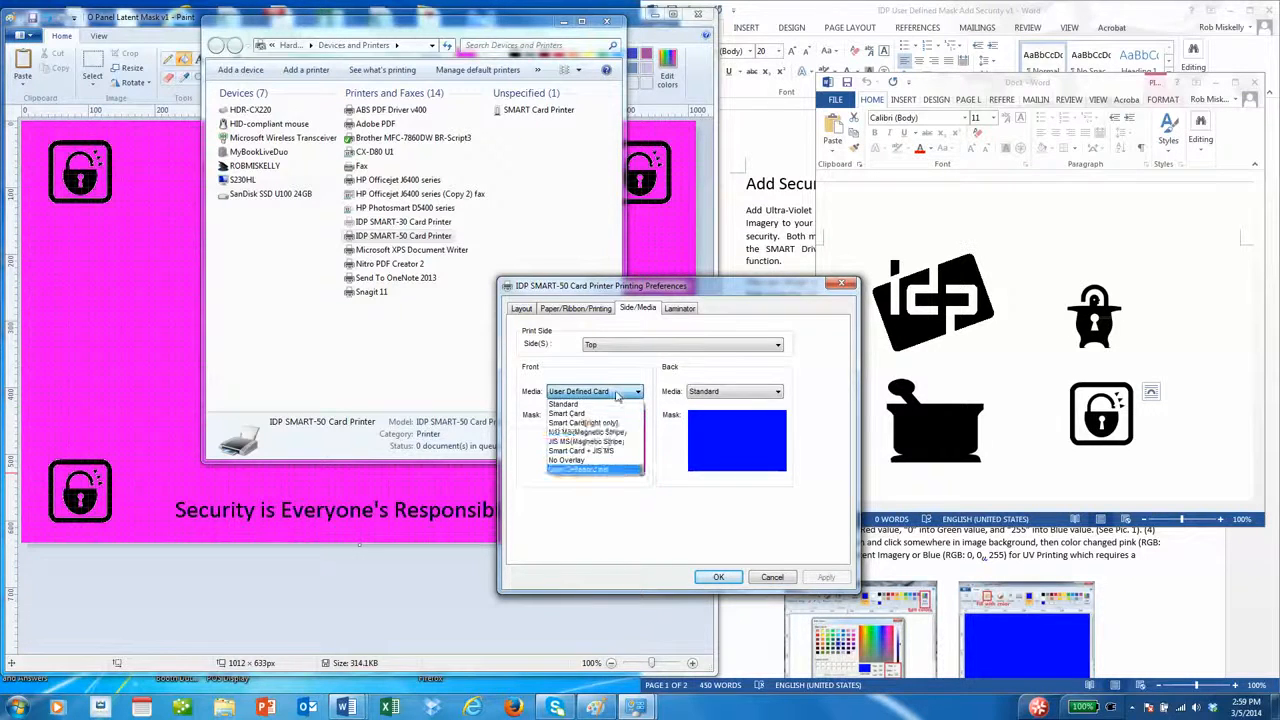
{"action": "left_click", "coordinate": [603, 469]}
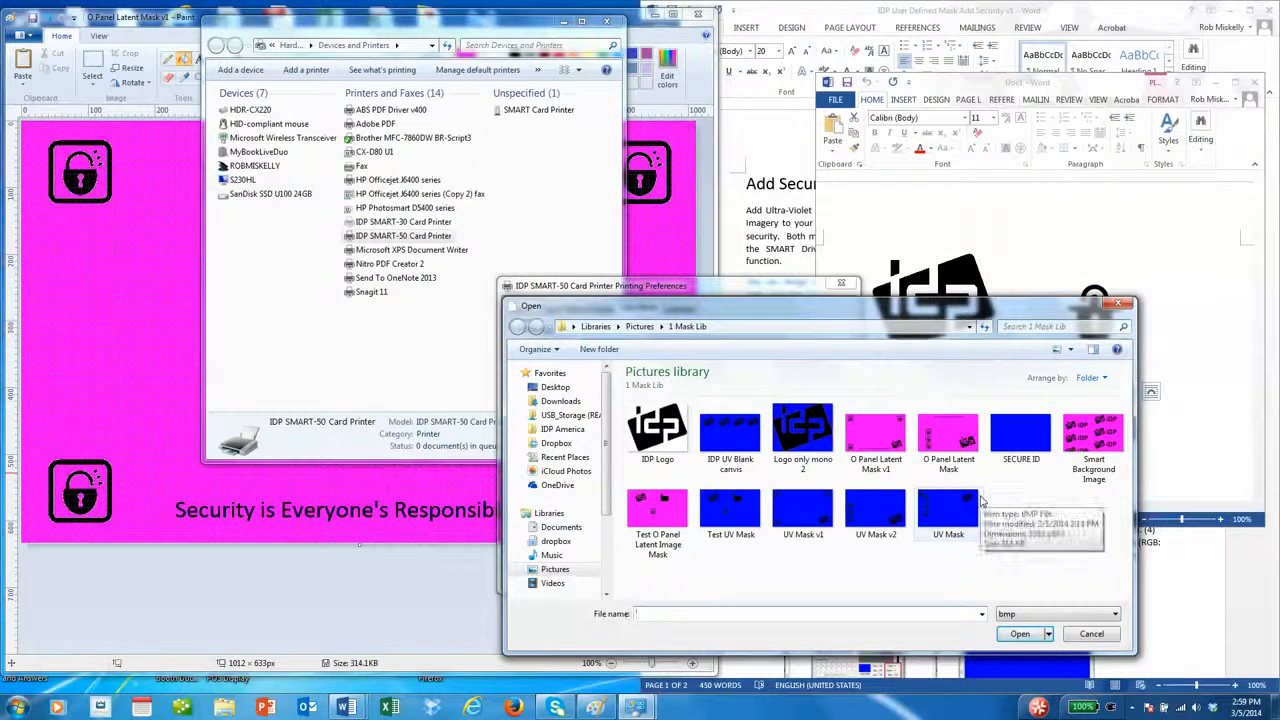
{"action": "left_click", "coordinate": [795, 528]}
{"action": "left_click", "coordinate": [1020, 634]}
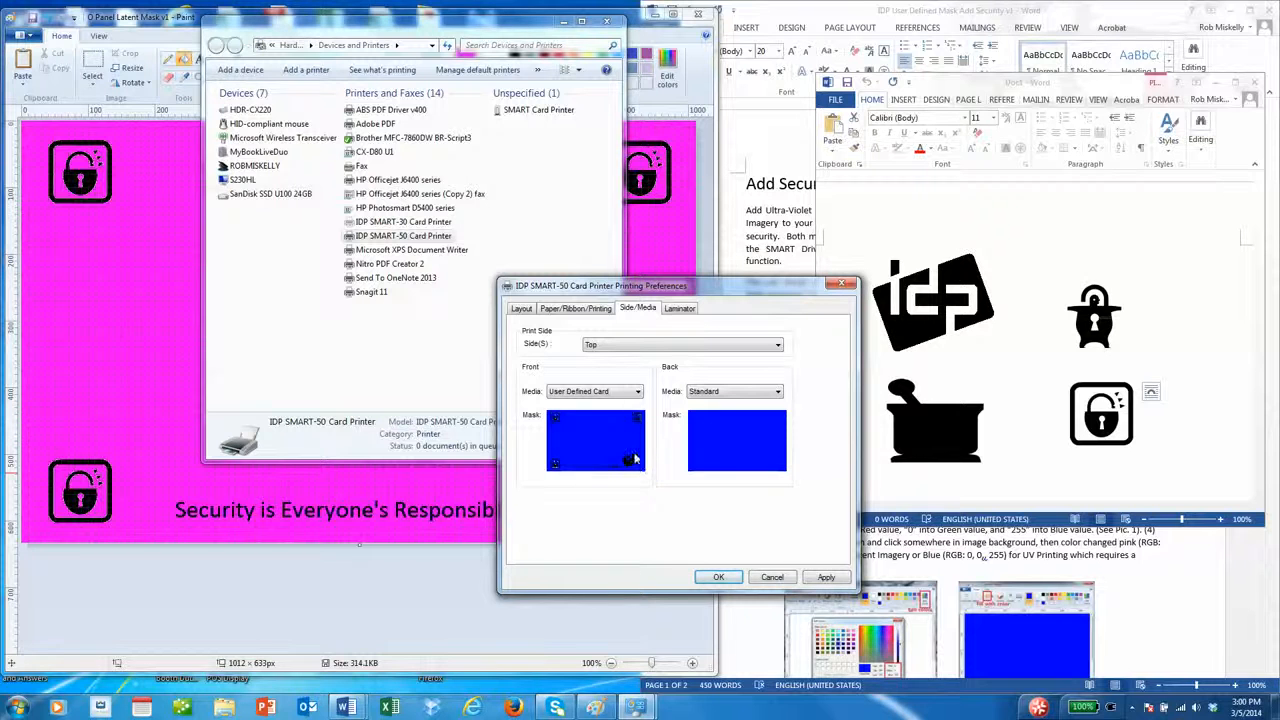
{"action": "left_click", "coordinate": [826, 577]}
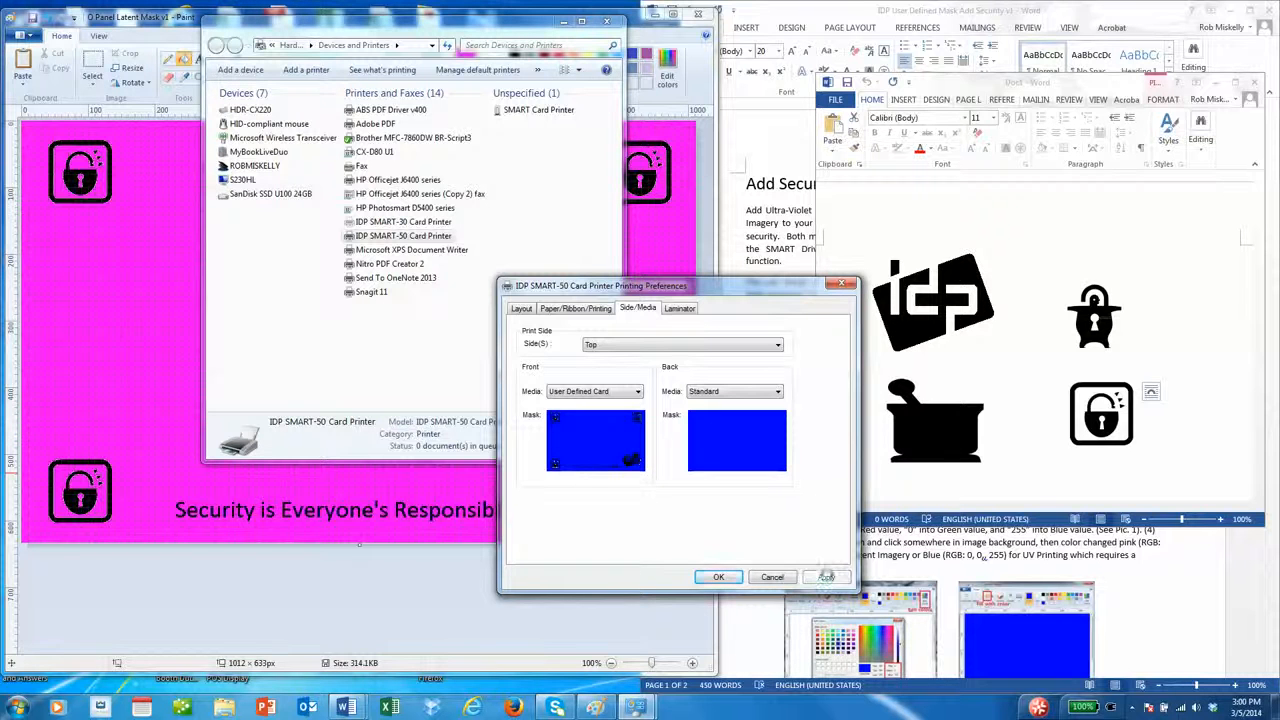
{"action": "left_click", "coordinate": [721, 578]}
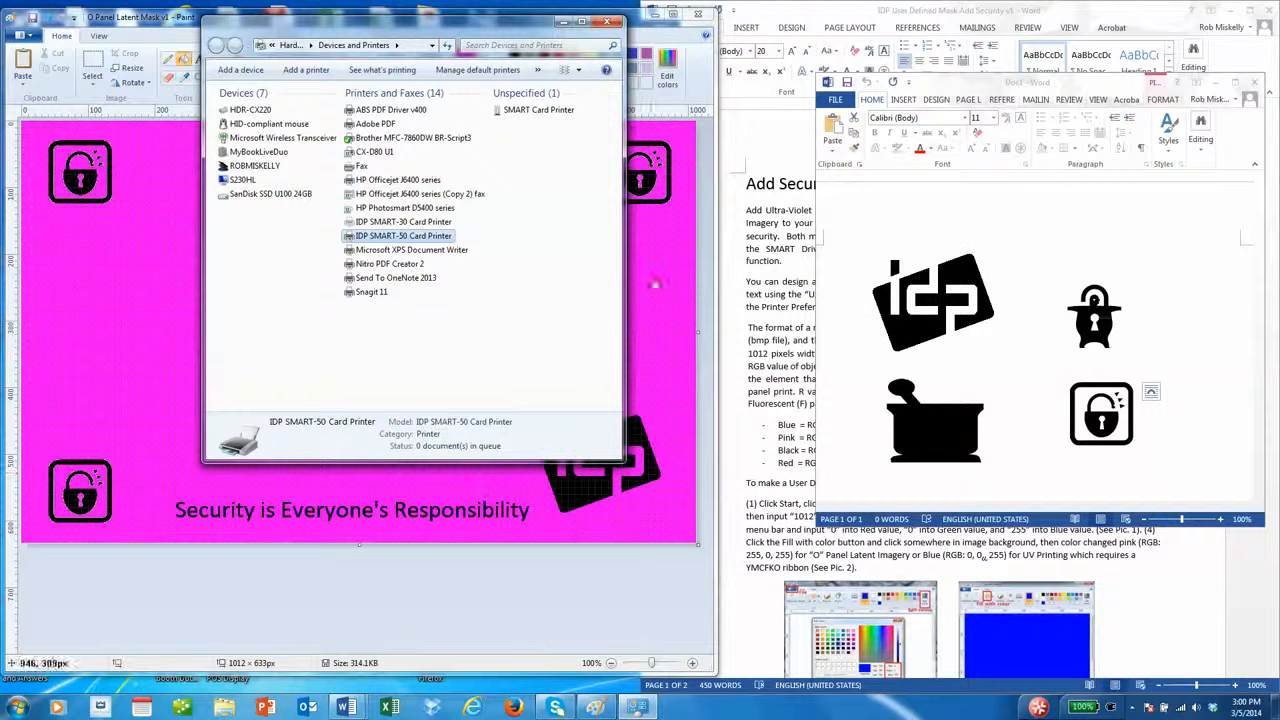
- Drag the Devices and Printers window to the right side of the screen, above Word
{"action": "left_click_drag", "start_coordinate": [505, 27], "coordinate": [513, 73]}
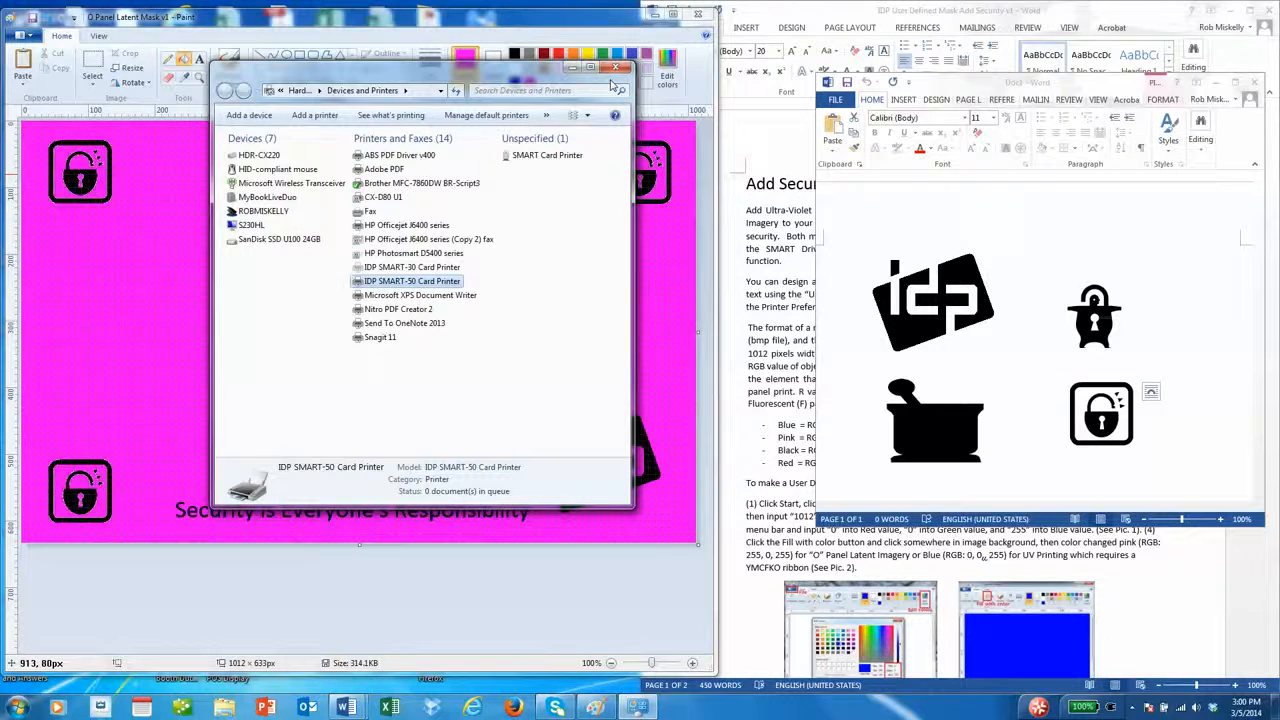
{"action": "left_click_drag", "start_coordinate": [499, 78], "coordinate": [429, 146]}
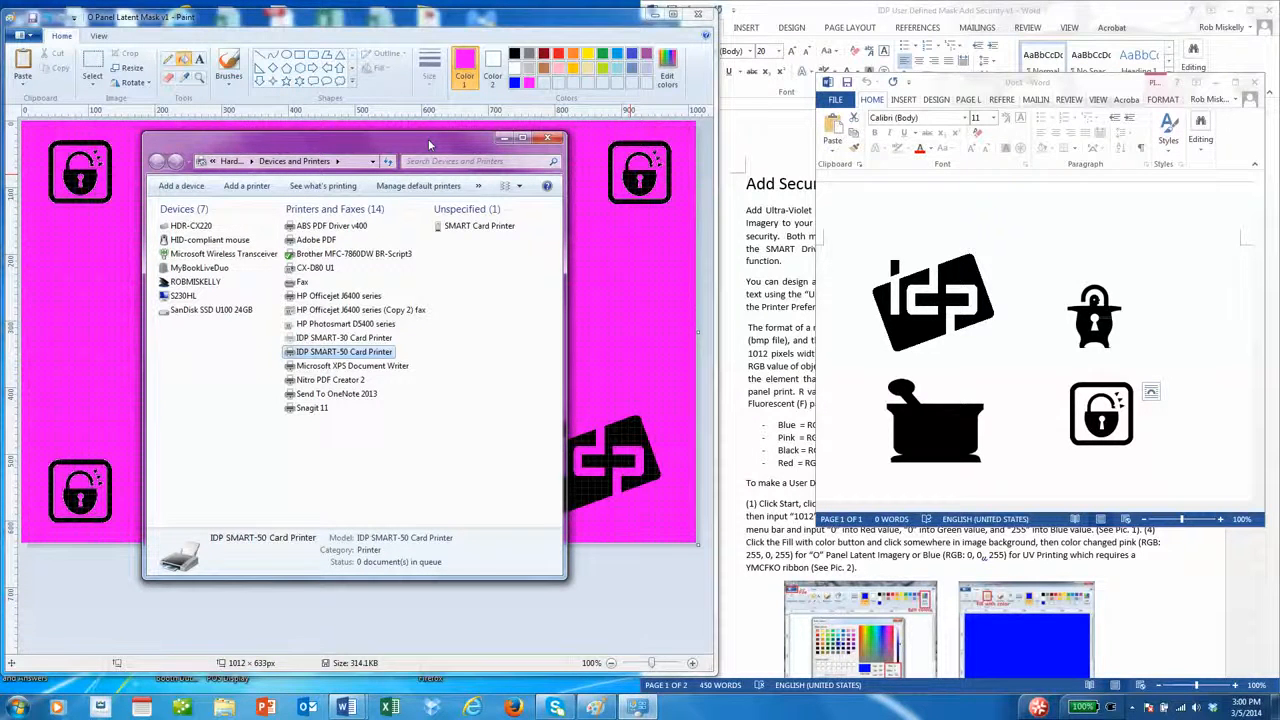
{"action": "mouse_move", "coordinate": [429, 146]}
{"action": "left_mouse_down"}
{"action": "mouse_move", "coordinate": [510, 215]}
{"action": "mouse_move", "coordinate": [781, 295]}
{"action": "mouse_move", "coordinate": [810, 218]}
{"action": "mouse_move", "coordinate": [1070, 165]}
{"action": "mouse_move", "coordinate": [1057, 77]}
{"action": "left_mouse_up"}
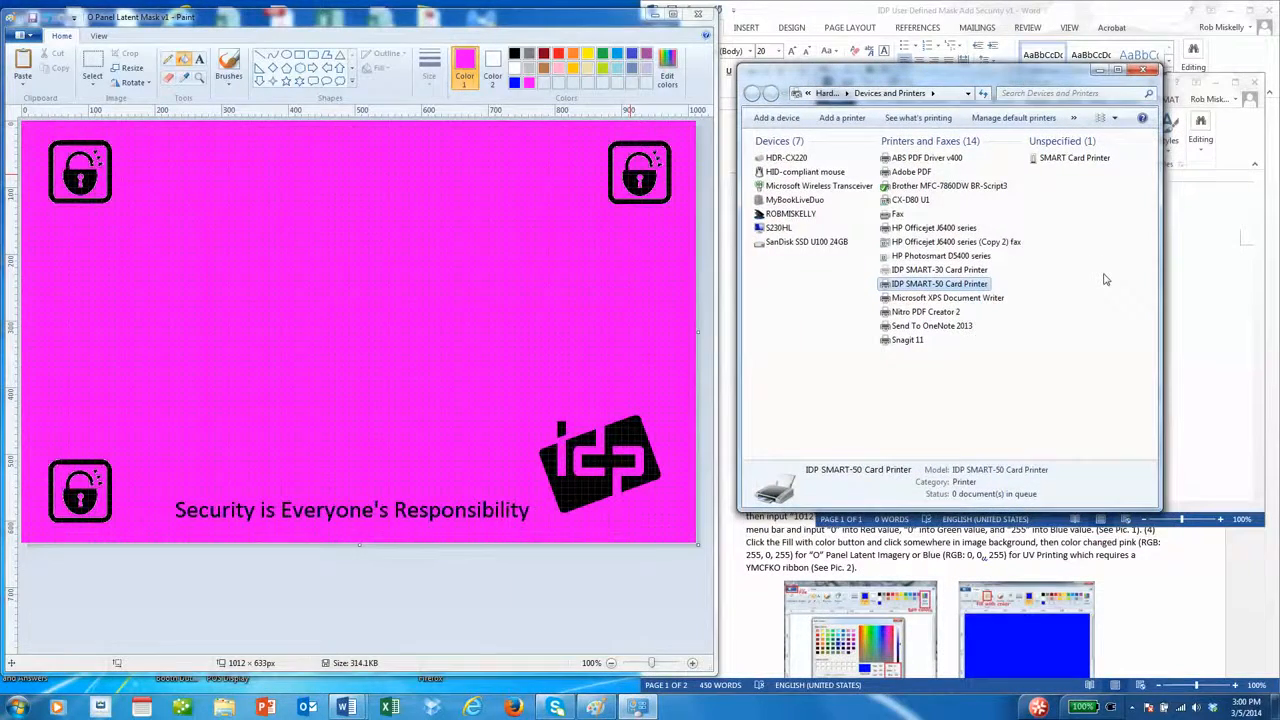